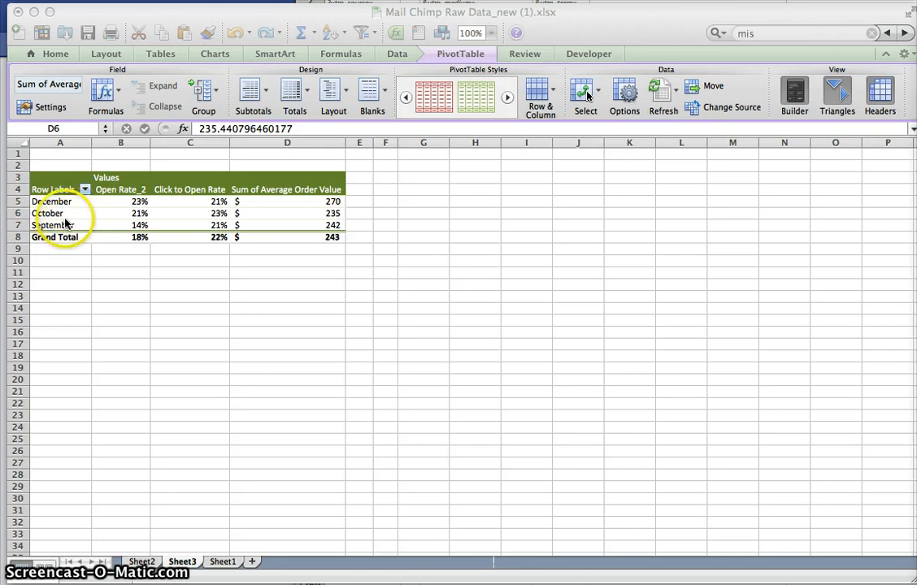
- Add the Campaign field to the pivot table's row labels below Campaign2, and move it to the report filter
left_click(65, 216)
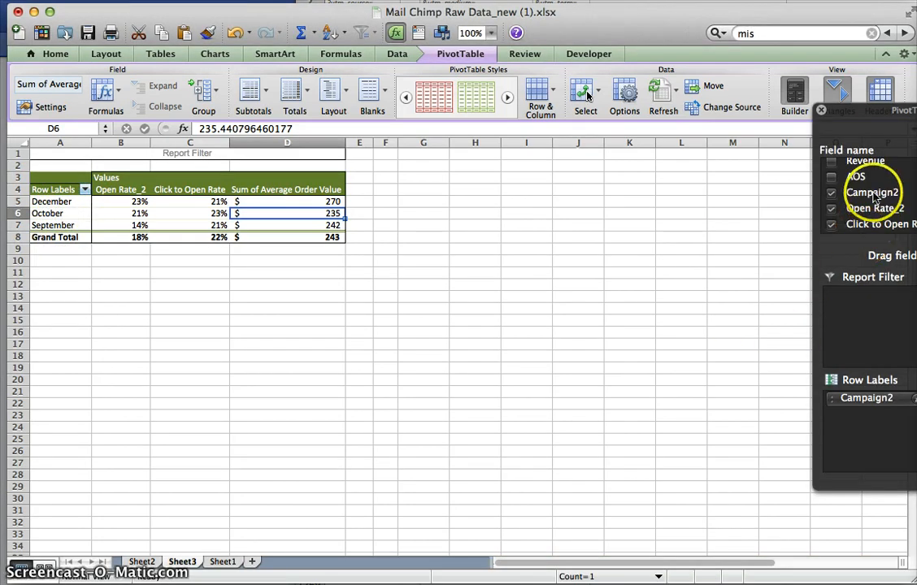
scroll(873, 195, "up", 5)
left_click_drag(863, 165, 870, 411)
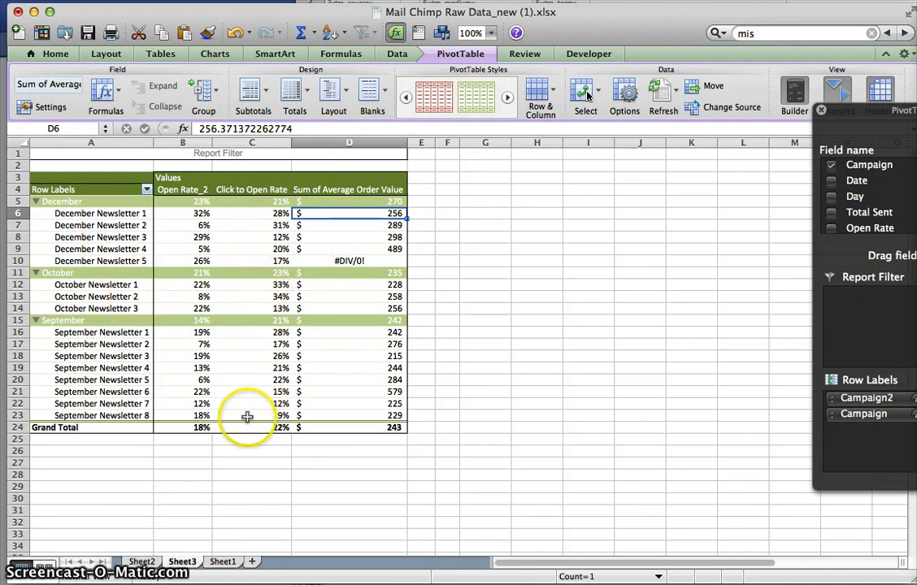
left_click_drag(898, 417, 785, 334)
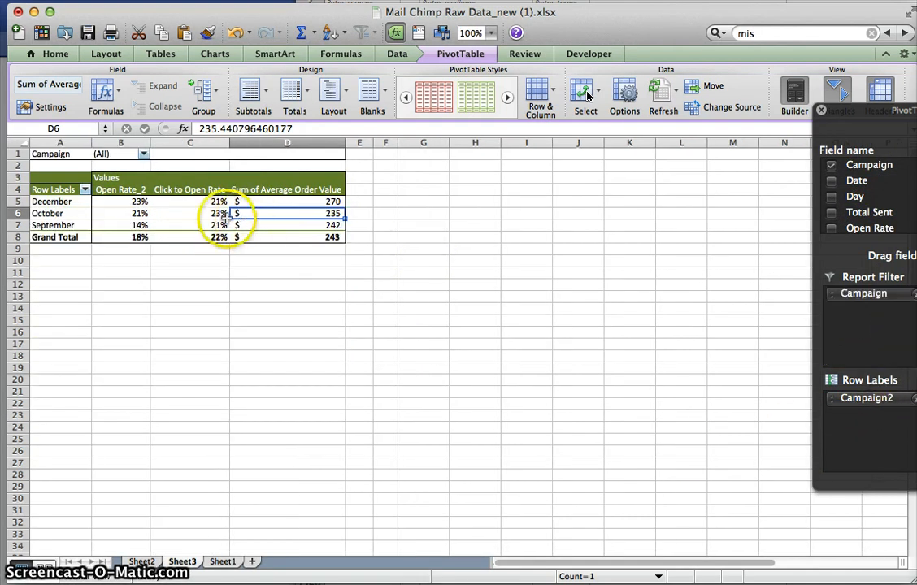
left_click(179, 213)
left_click(254, 225)
left_click(265, 193)
left_click(257, 212)
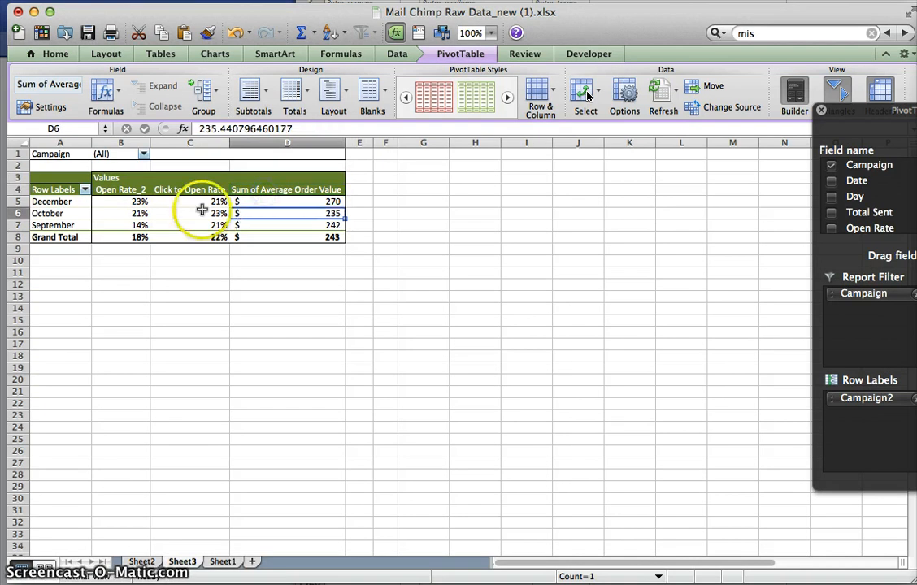
- Insert a clustered column chart from the pivot table, place it from about D11 and widen it to about column K
left_click(187, 213)
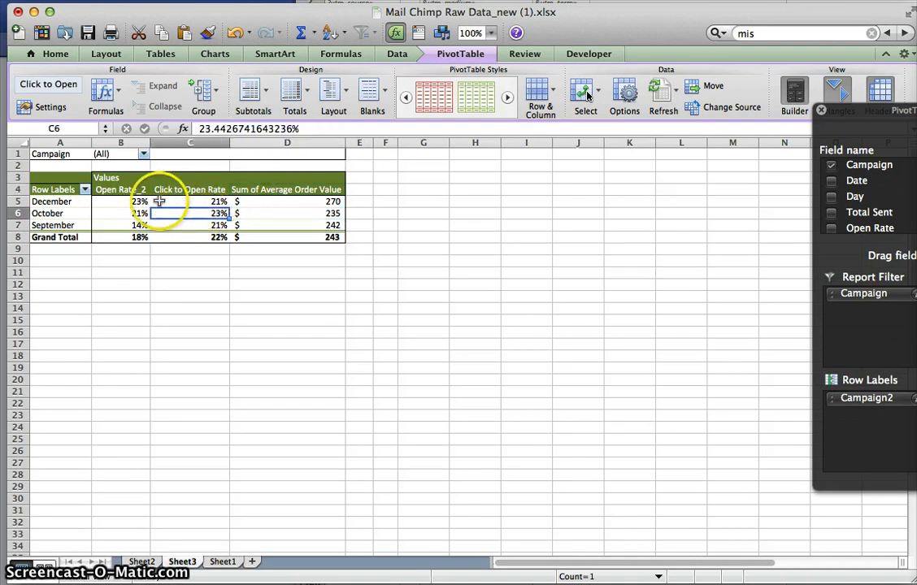
left_click(213, 54)
left_click(191, 95)
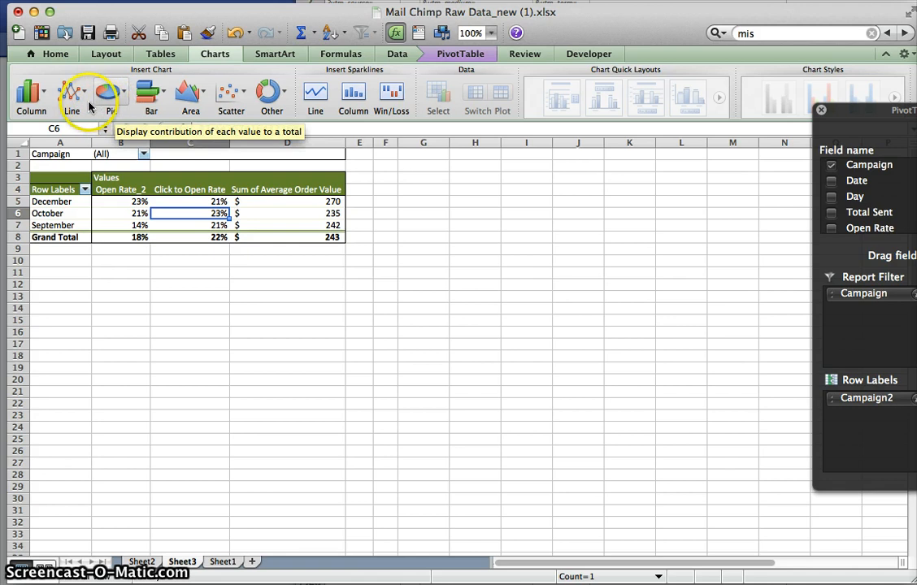
left_click(33, 97)
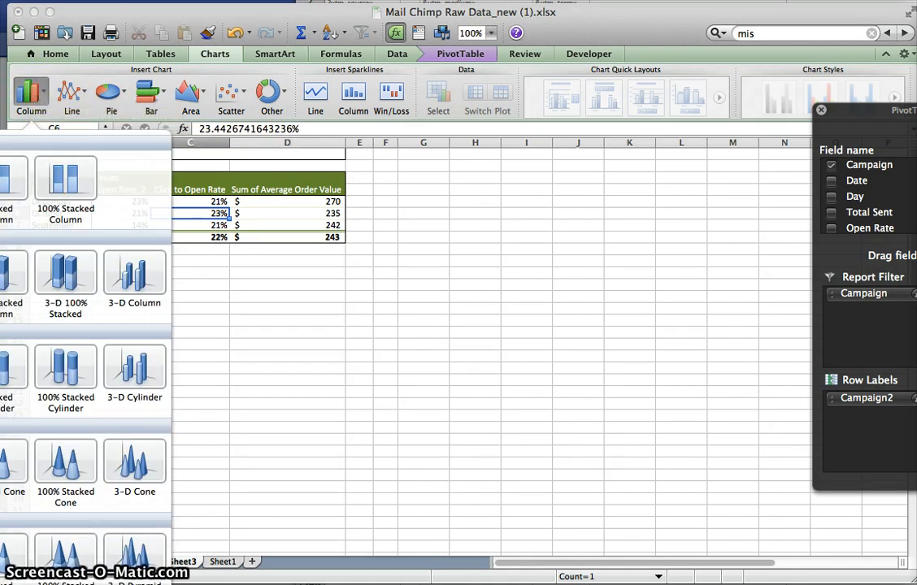
left_click(2, 179)
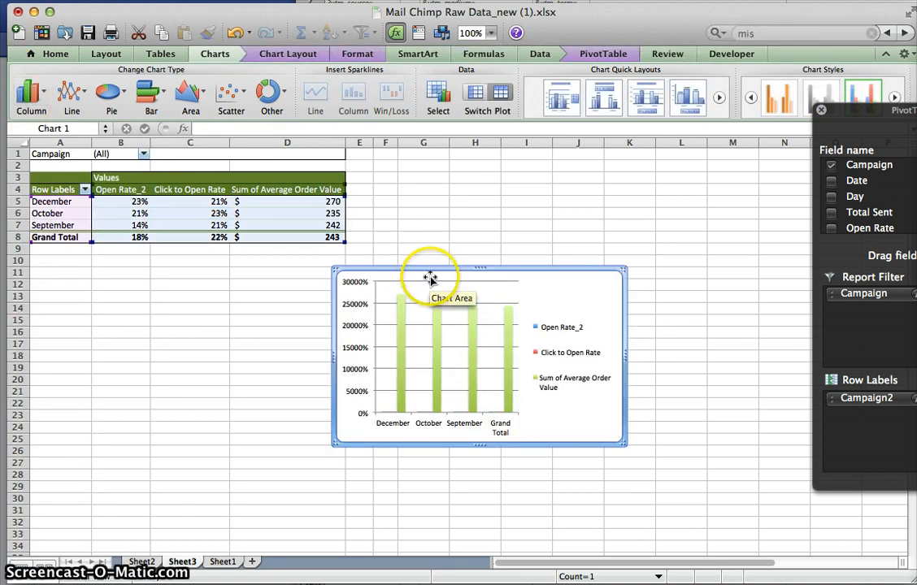
left_click_drag(430, 268, 329, 274)
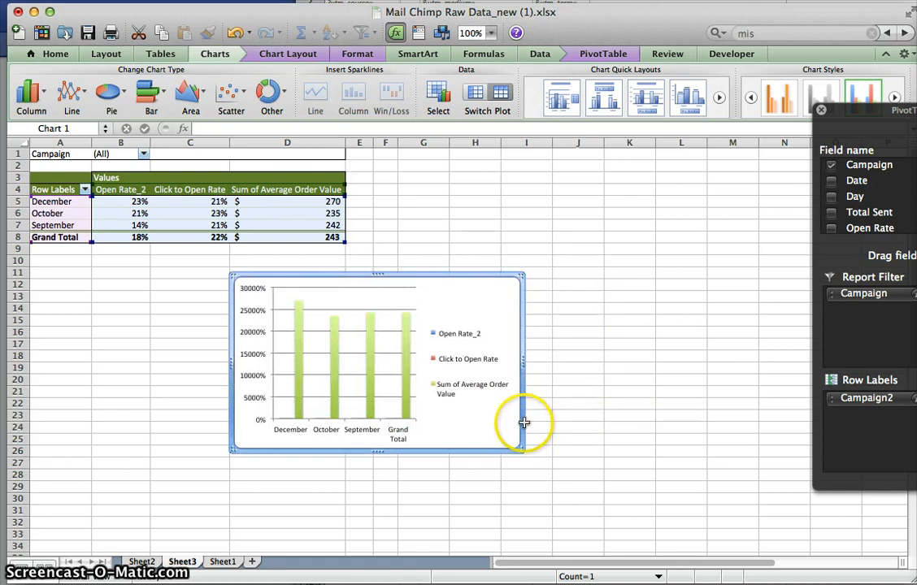
left_click_drag(518, 446, 626, 457)
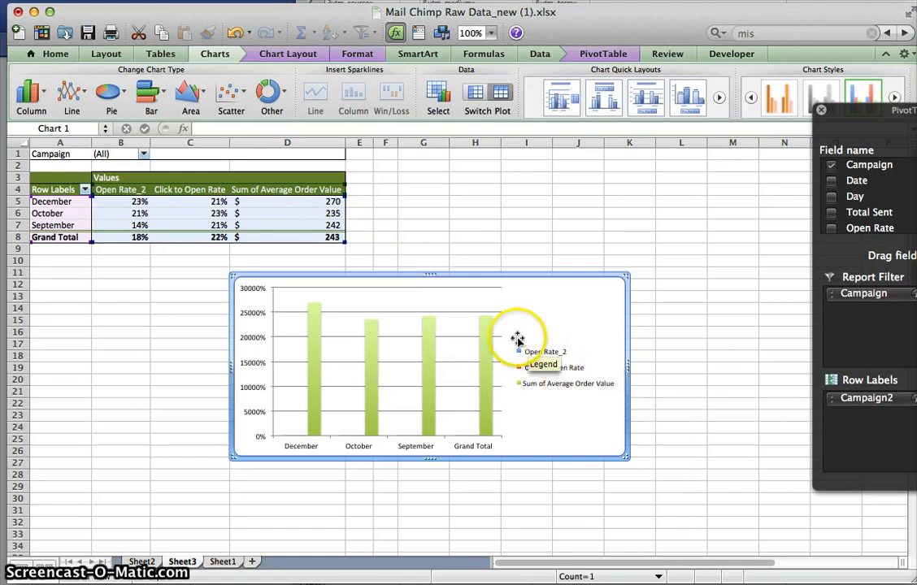
- Reduce the chart's source range to the Open Rate_2 values for December, October and September, leaving out the Grand Total row
mouse_move(488, 385)
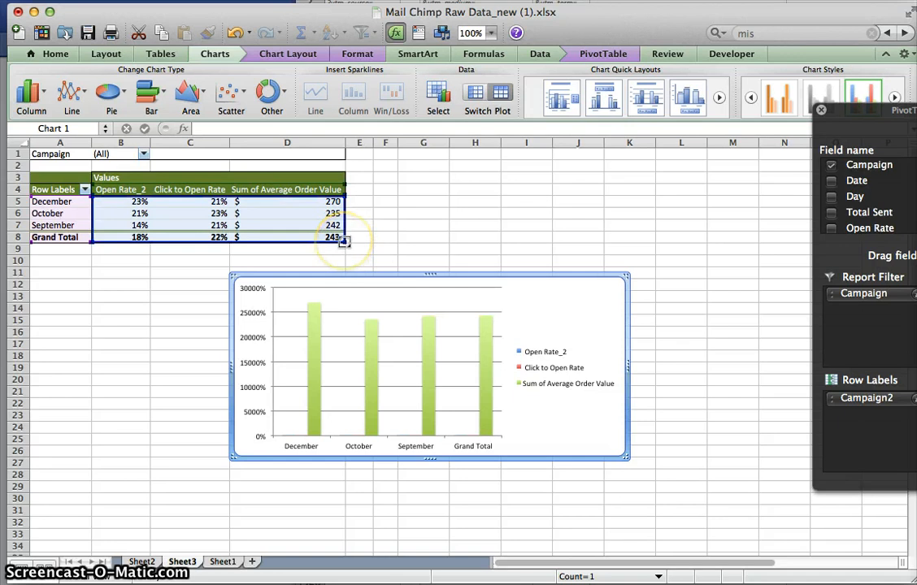
left_click_drag(345, 242, 347, 230)
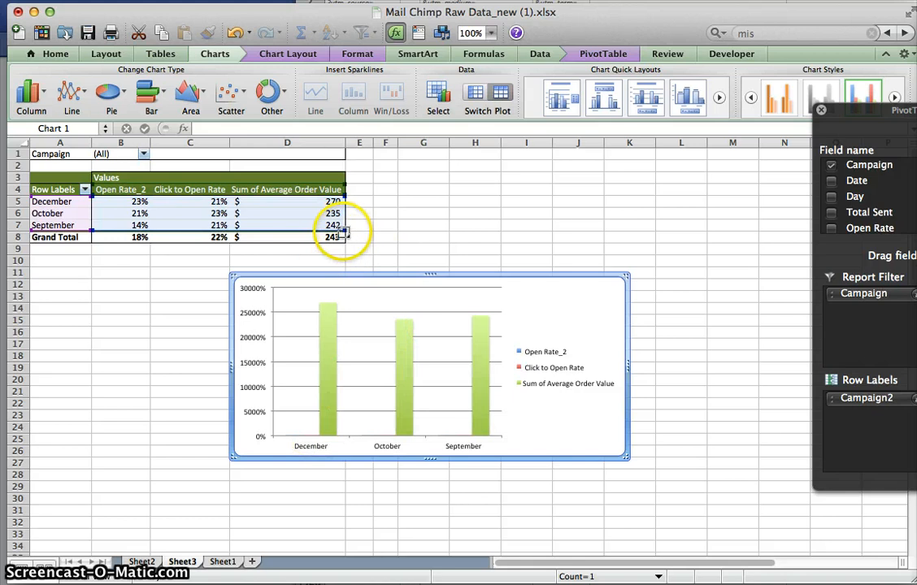
left_click_drag(345, 229, 347, 238)
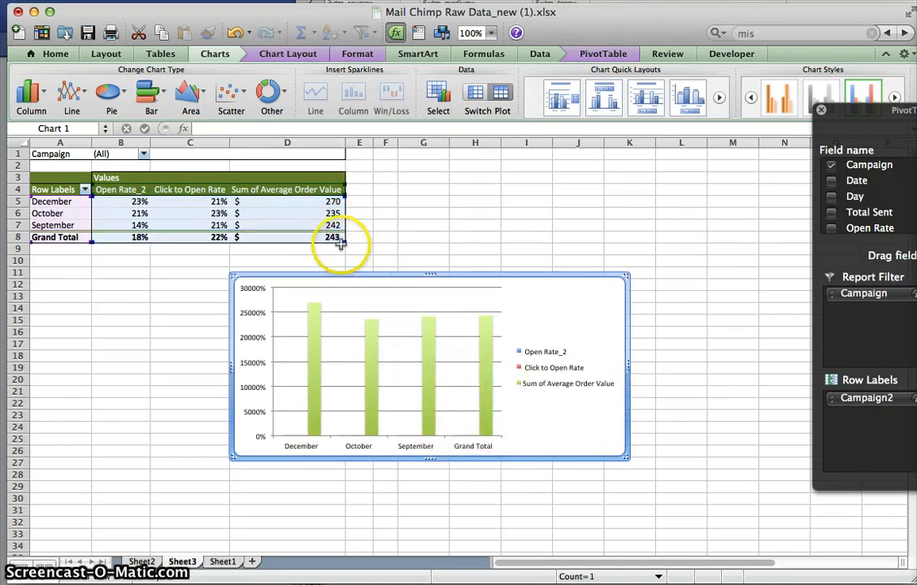
left_click_drag(347, 237, 270, 220)
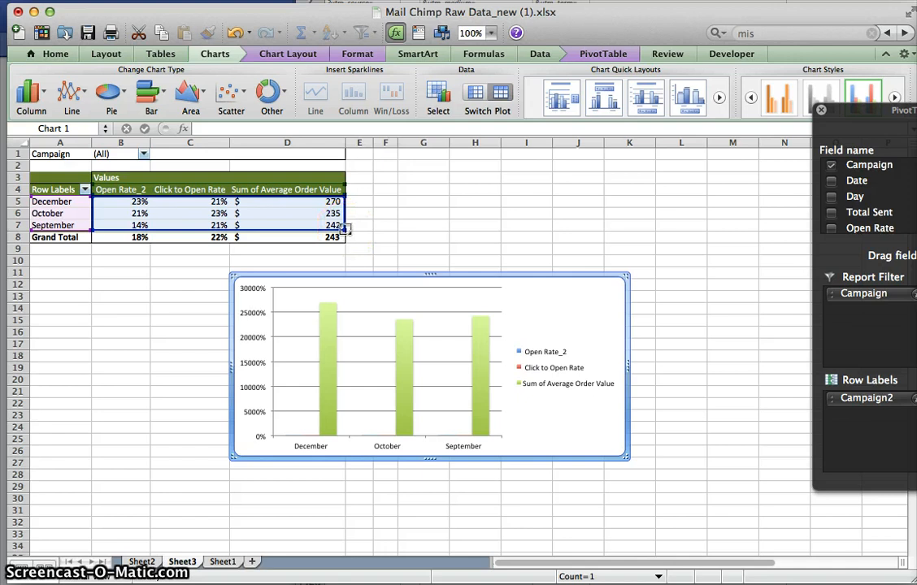
left_click_drag(345, 229, 170, 232)
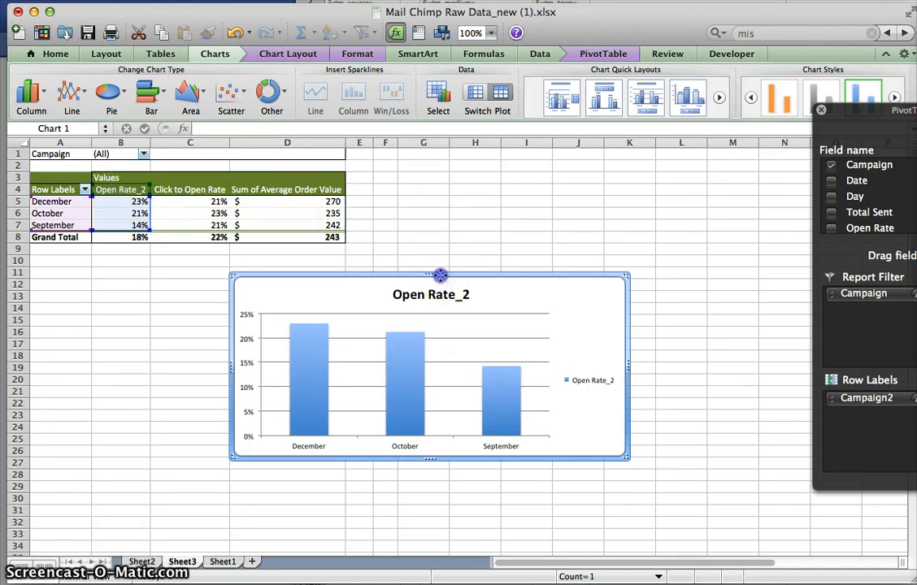
- Move the chart so it starts at about C11 and enlarge it to about row 30
left_click_drag(440, 277, 374, 269)
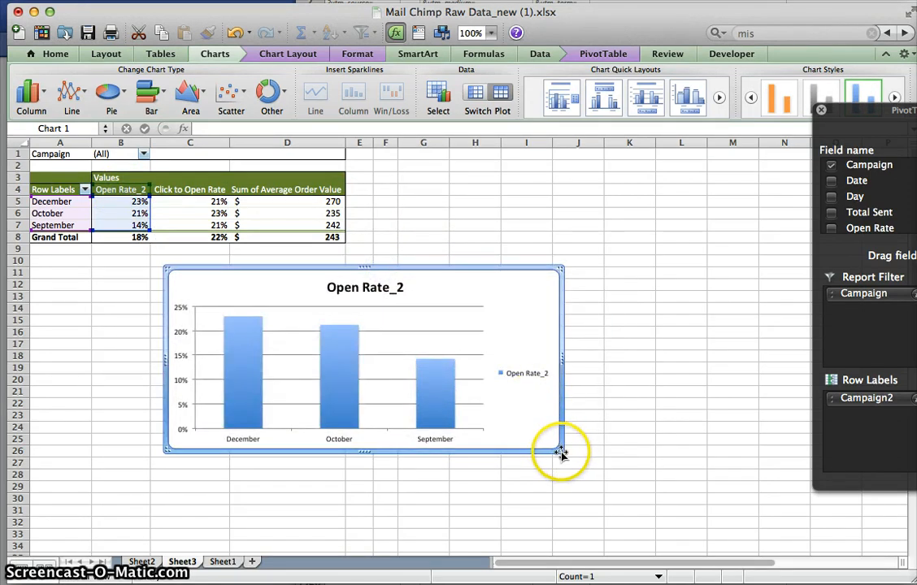
left_click_drag(557, 446, 603, 496)
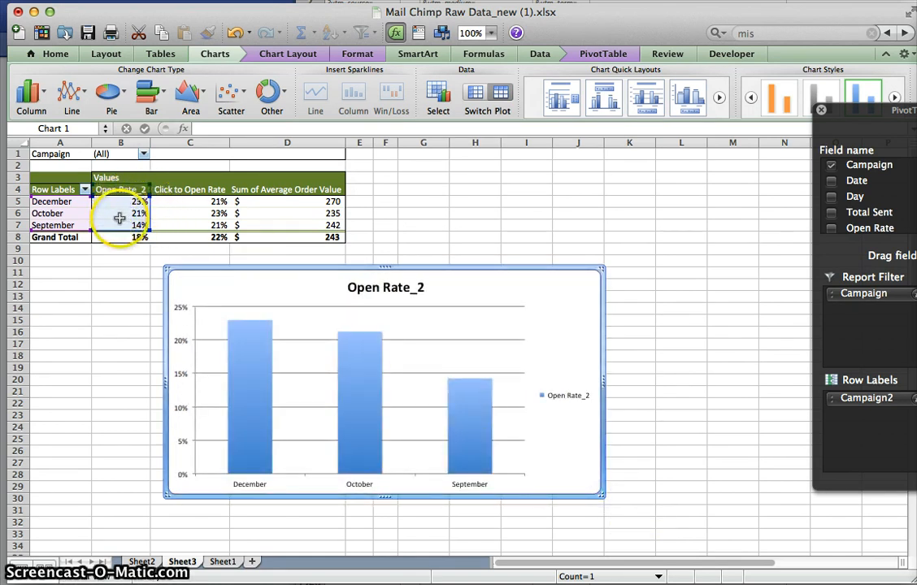
- Change the chart title to "Open Rate by Month"
mouse_move(474, 436)
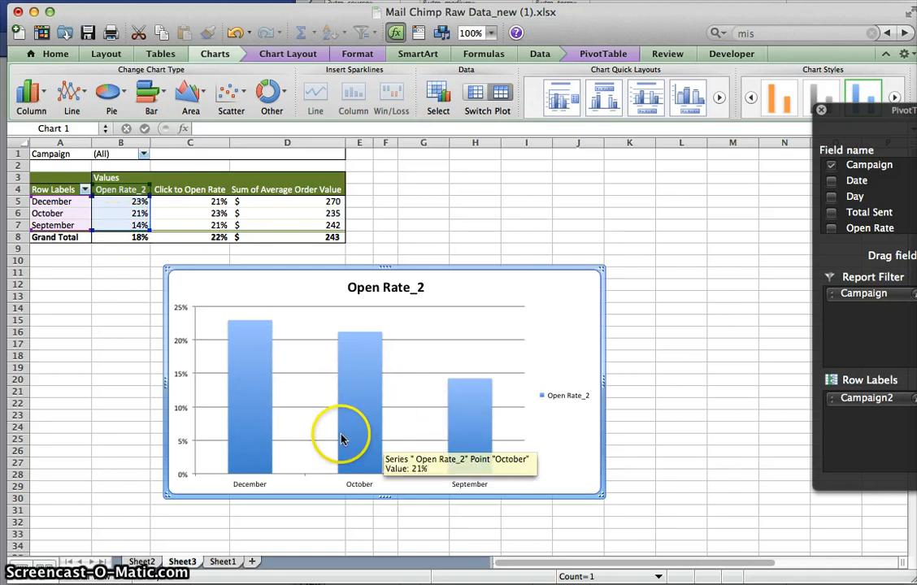
left_click(359, 290)
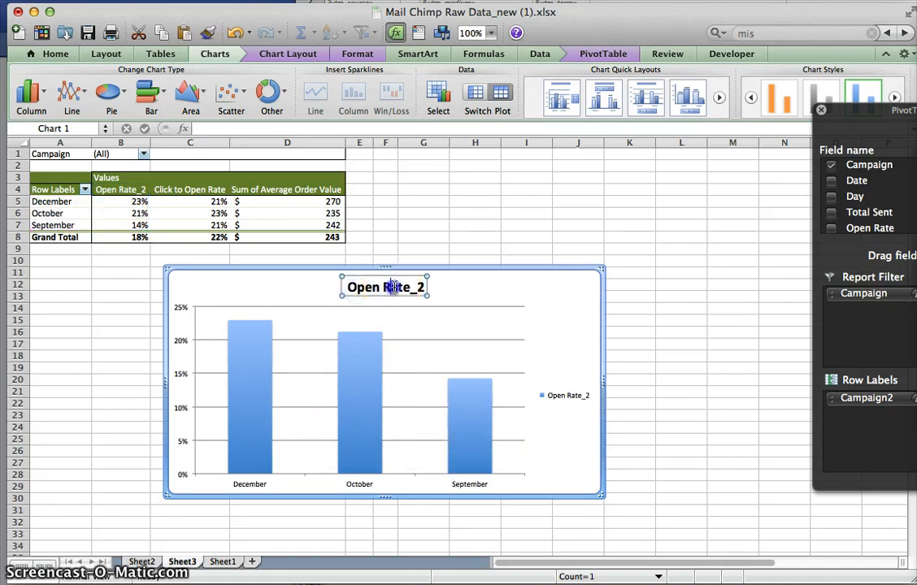
type("Op")
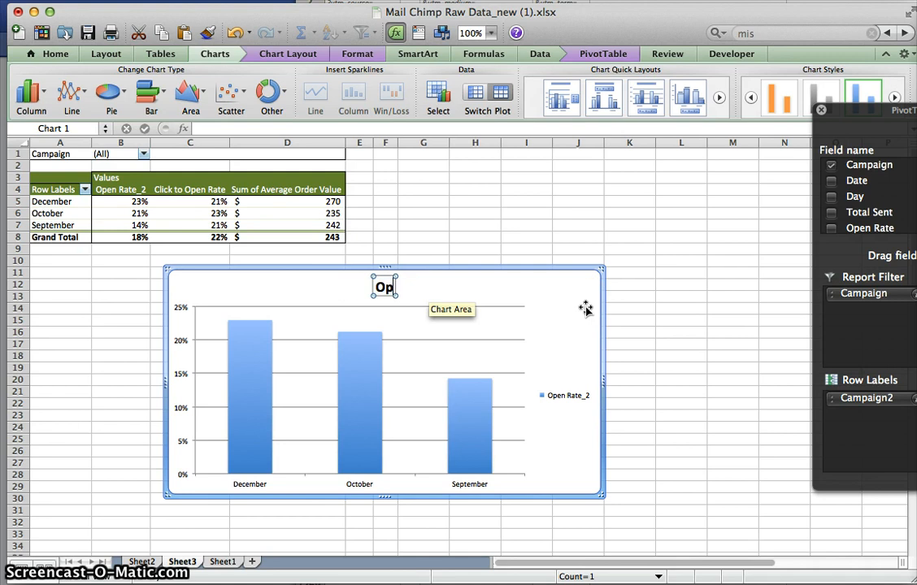
type("en Rate by Mon")
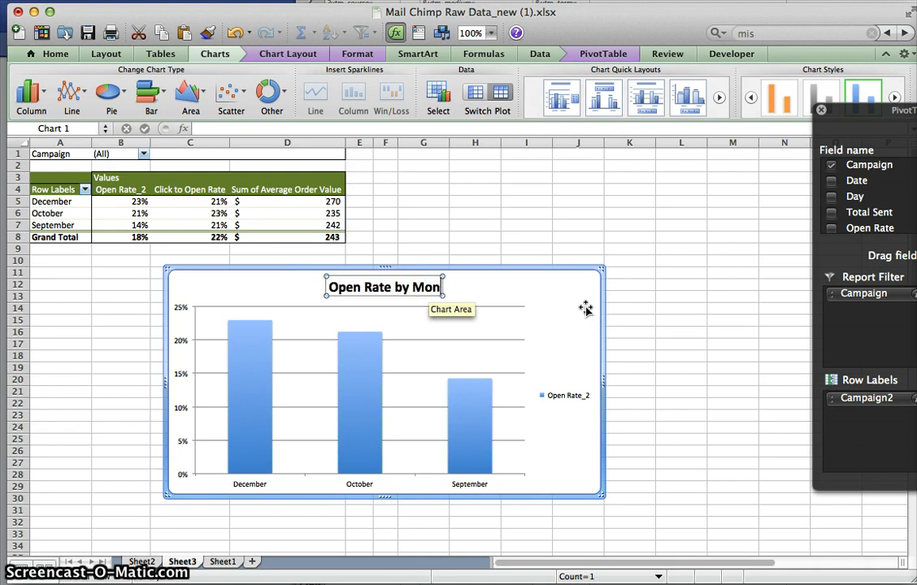
type("th")
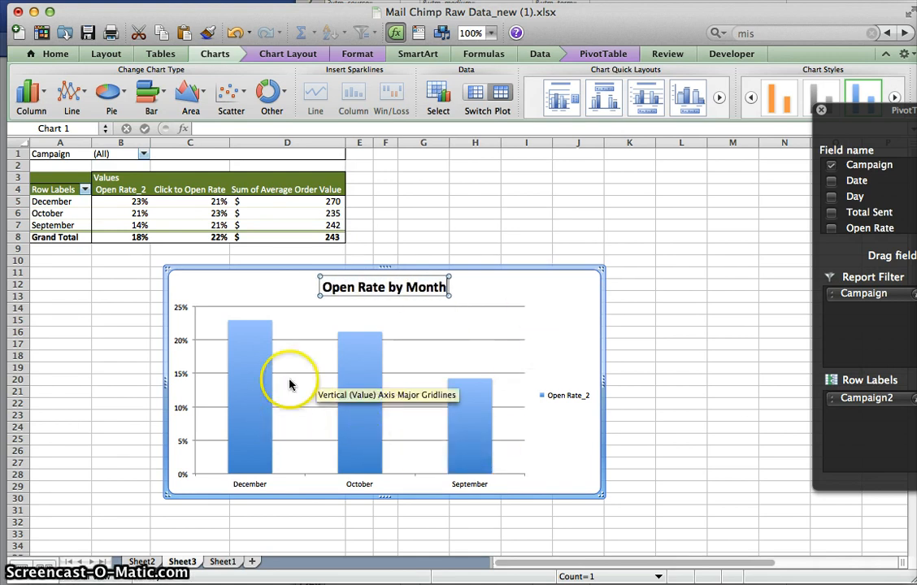
- Add data labels to the chart's Open Rate_2 columns and enlarge the chart to about row 32
left_click(249, 402)
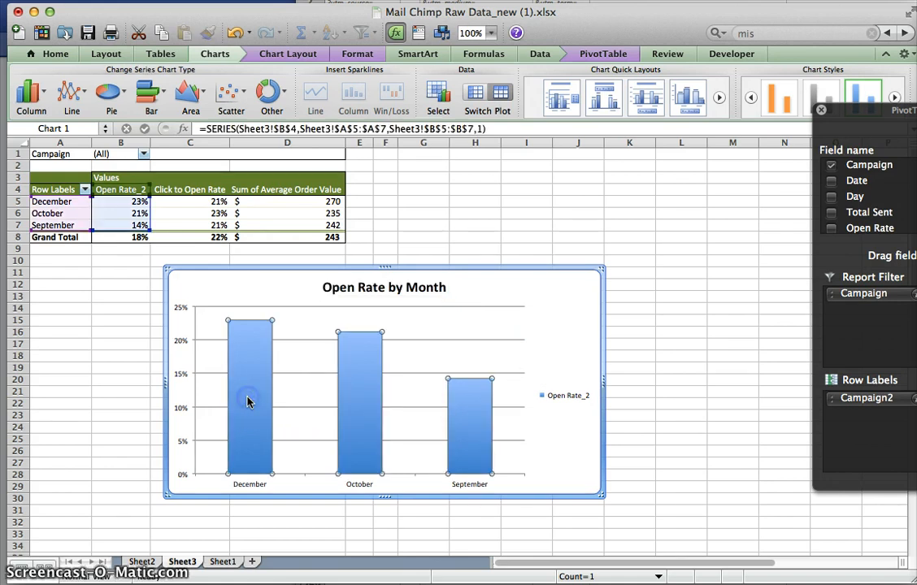
right_click(248, 402)
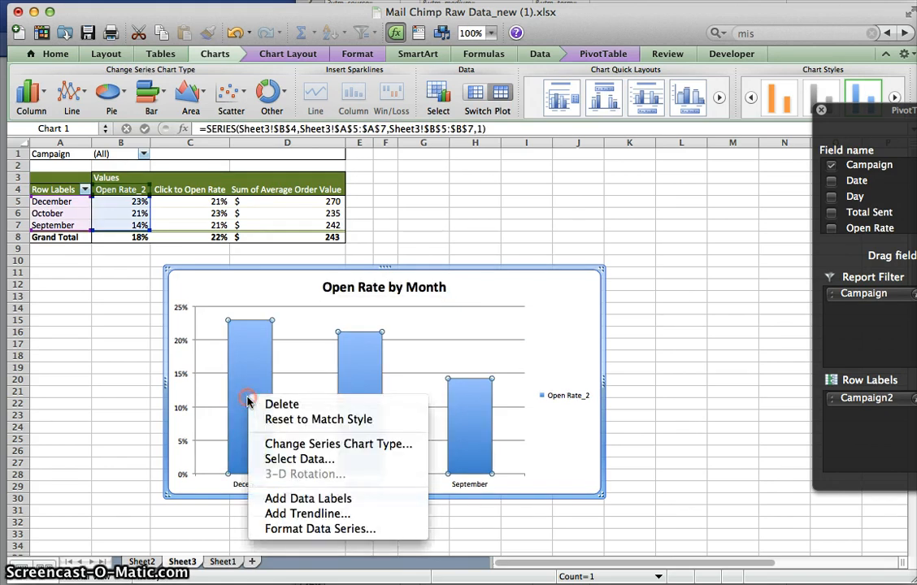
left_click(347, 498)
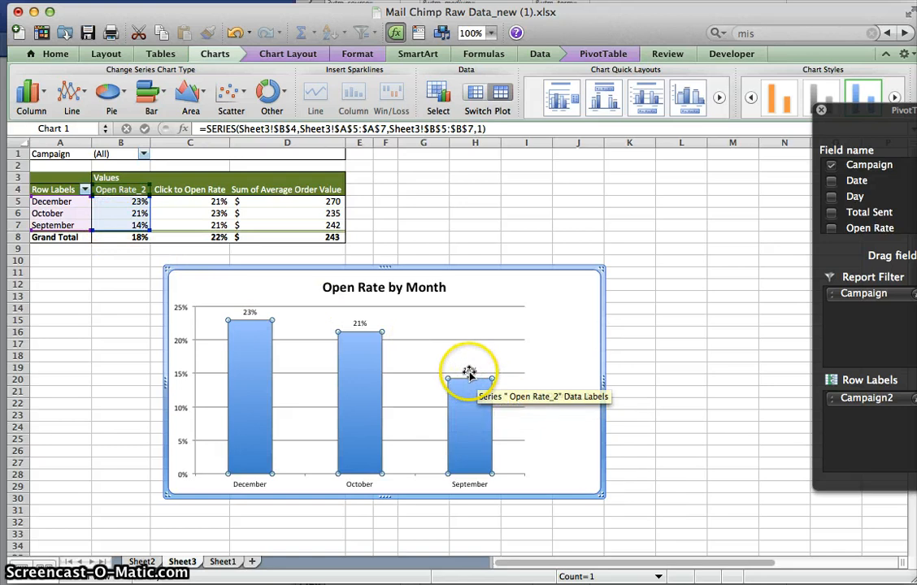
left_click_drag(598, 494, 652, 520)
- Increase the font size of the chart's data labels to 16
left_click(508, 384)
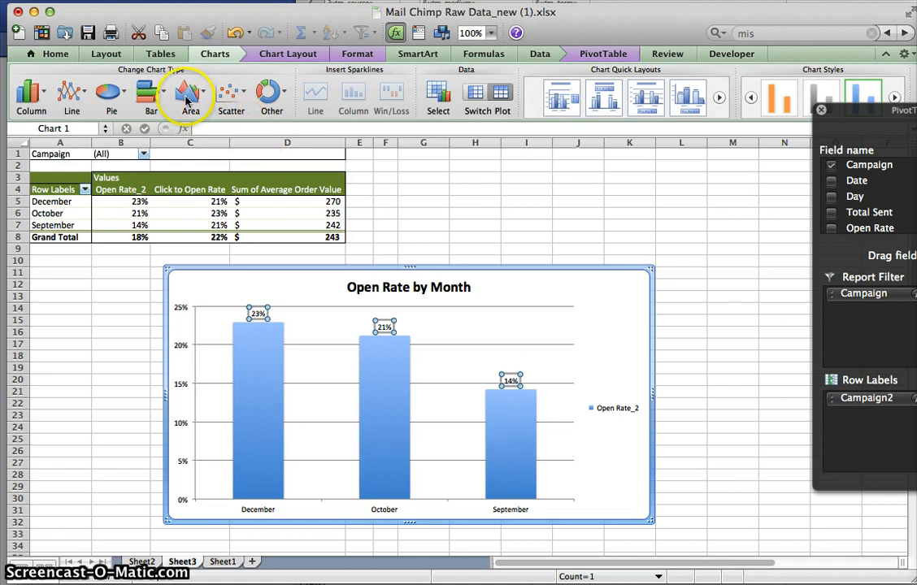
left_click(57, 55)
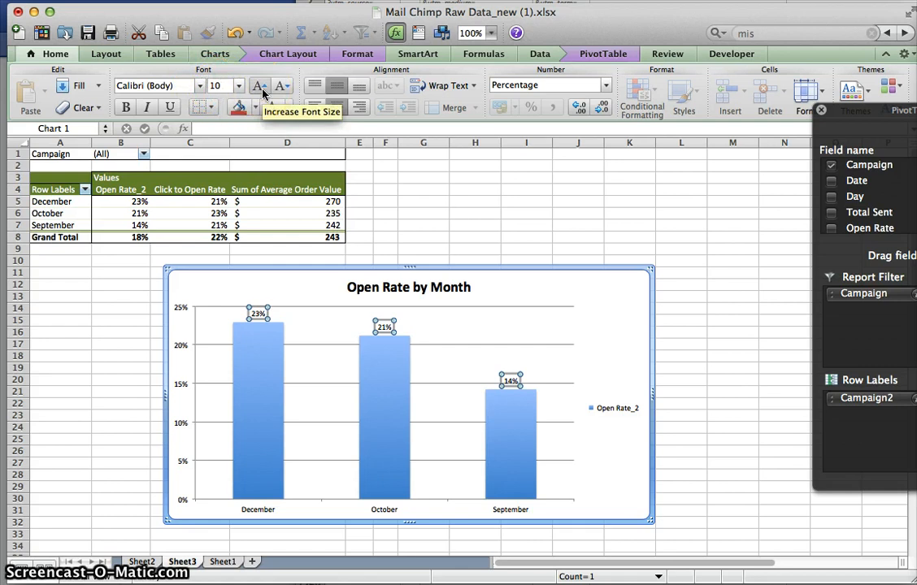
left_click(259, 87)
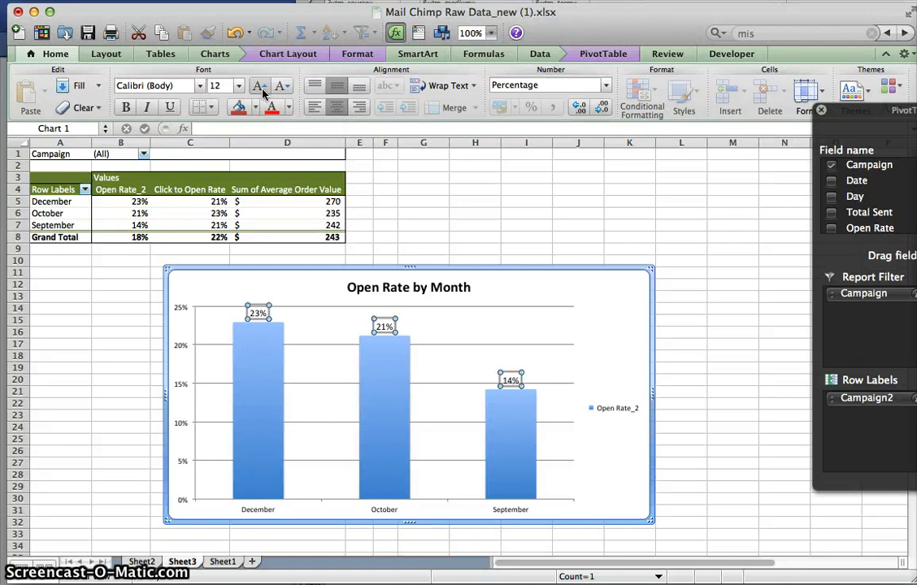
left_click(260, 87)
left_click(260, 87)
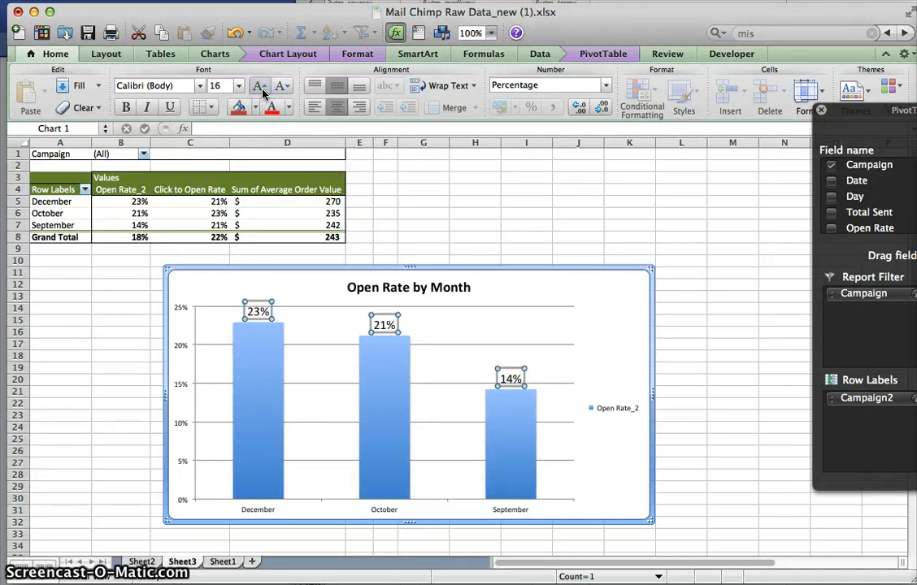
left_click(575, 293)
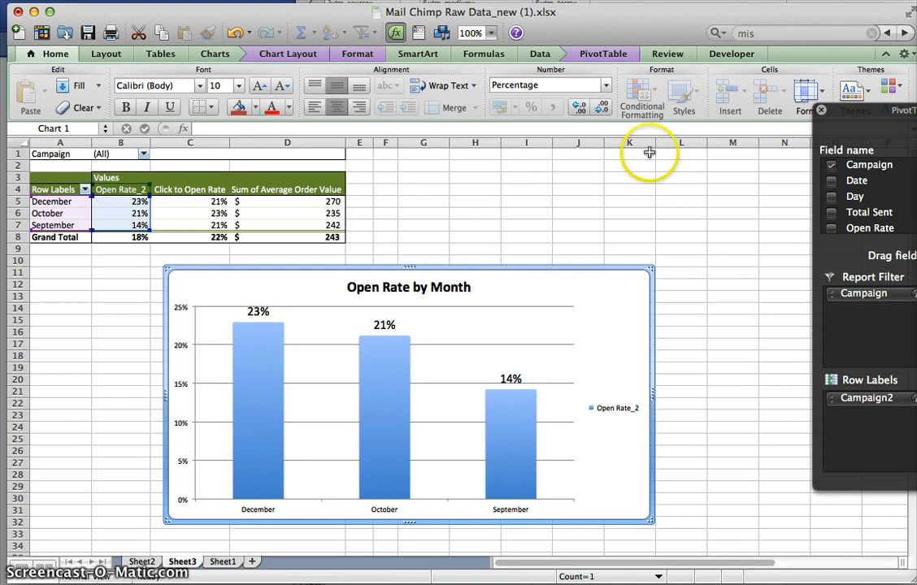
- Place the chart's legend below the plot with the Legend at Bottom option
left_click(288, 54)
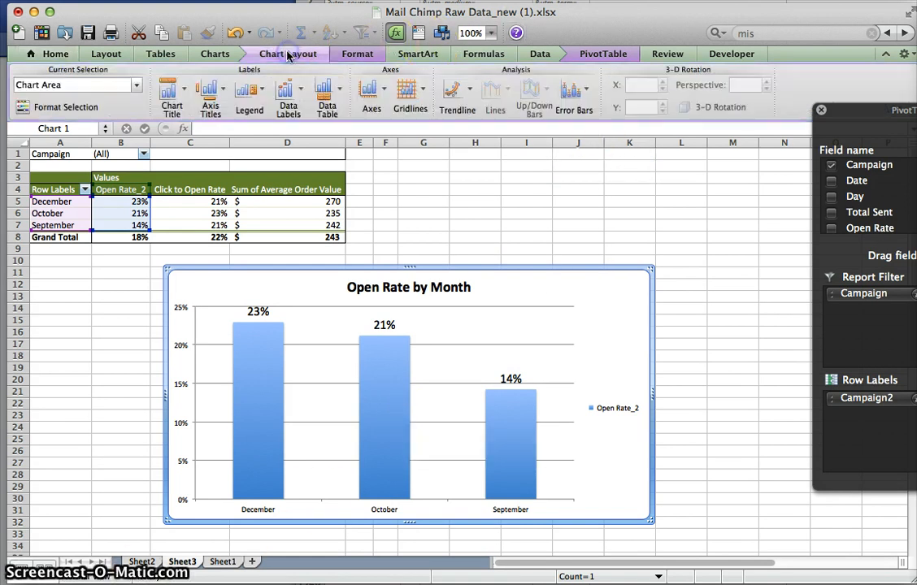
left_click(363, 54)
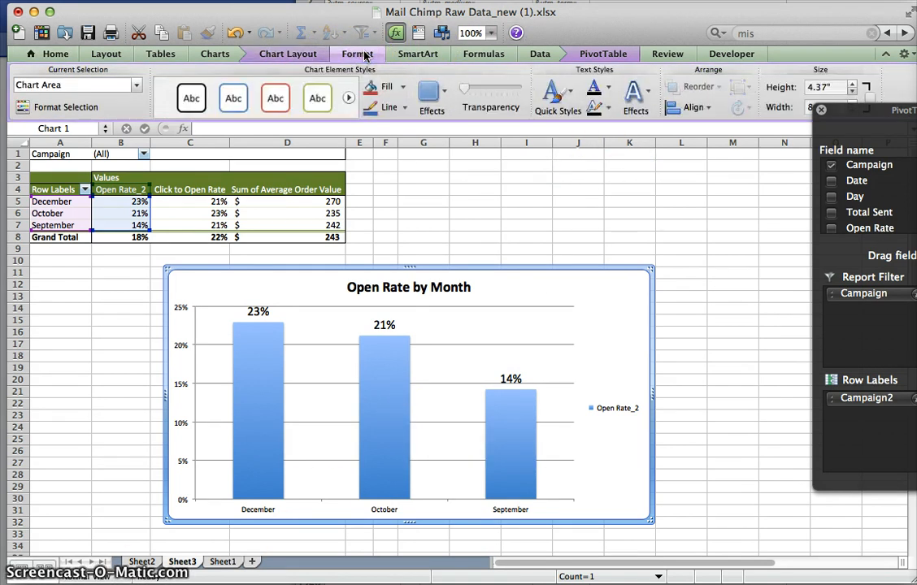
left_click(281, 56)
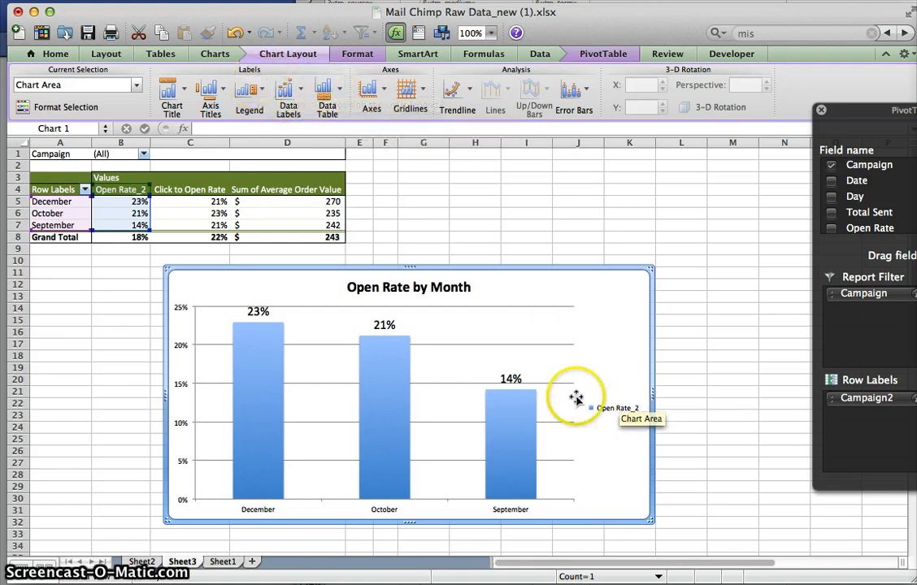
left_click(263, 98)
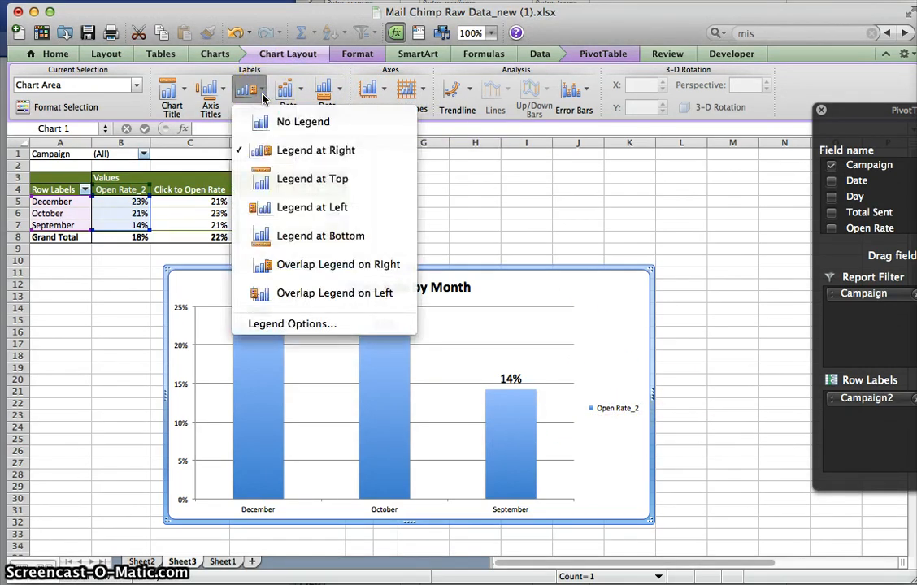
left_click(313, 236)
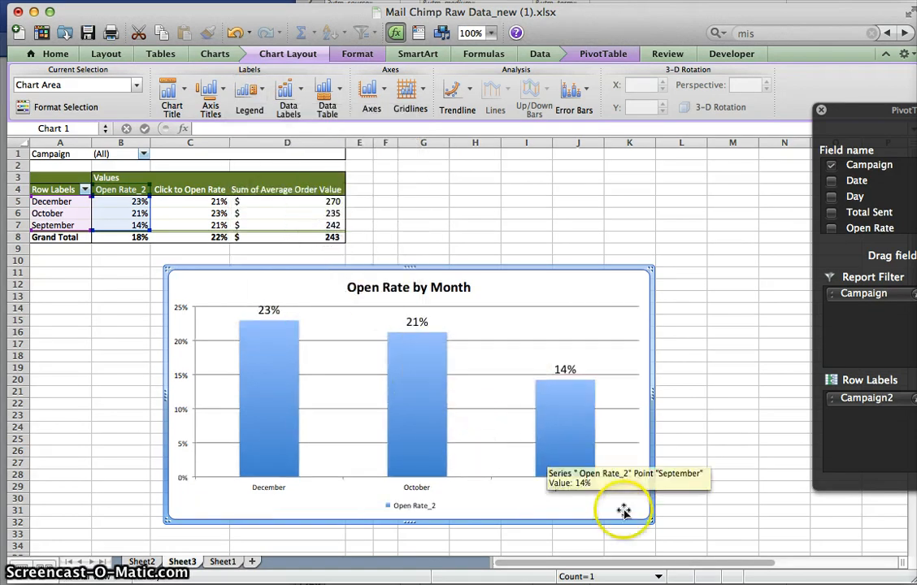
- Enlarge the chart to about column M and row 33, and rename the pivot table header in B4 to "Open Rate"
left_click_drag(650, 521, 735, 536)
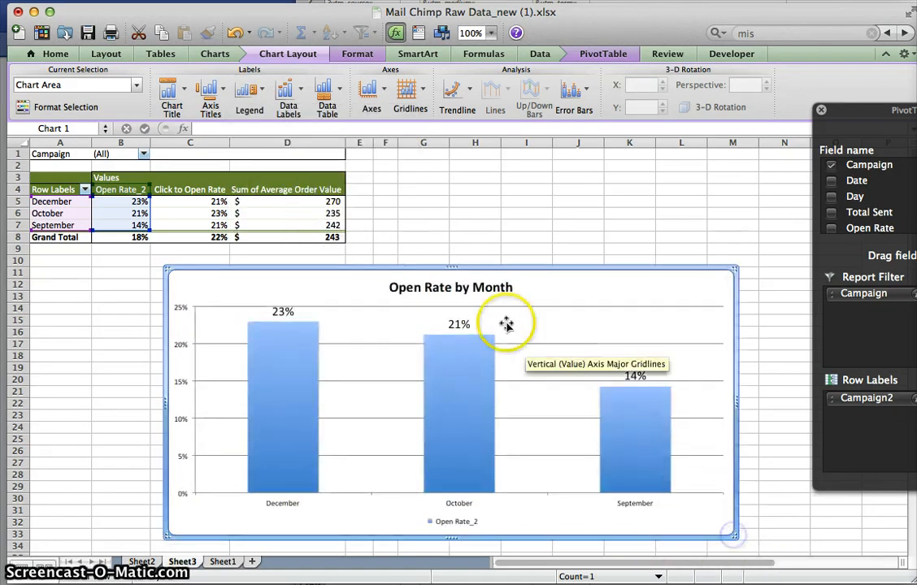
left_click(122, 190)
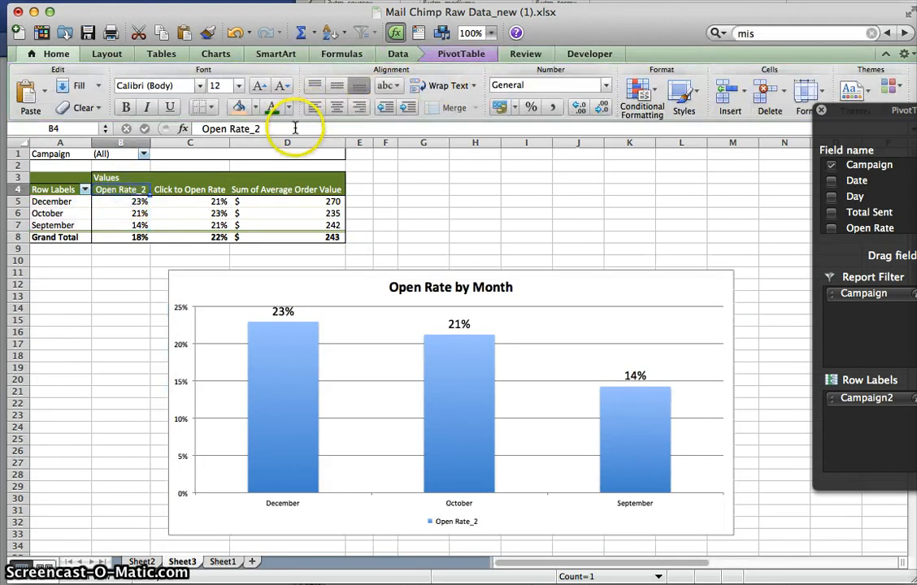
left_click(295, 129)
key("BackSpace")
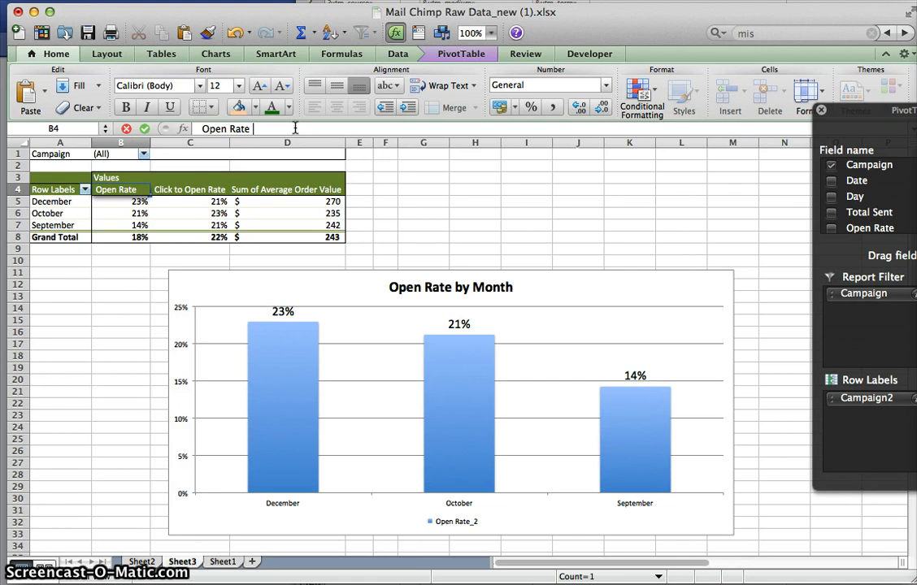
key("Return")
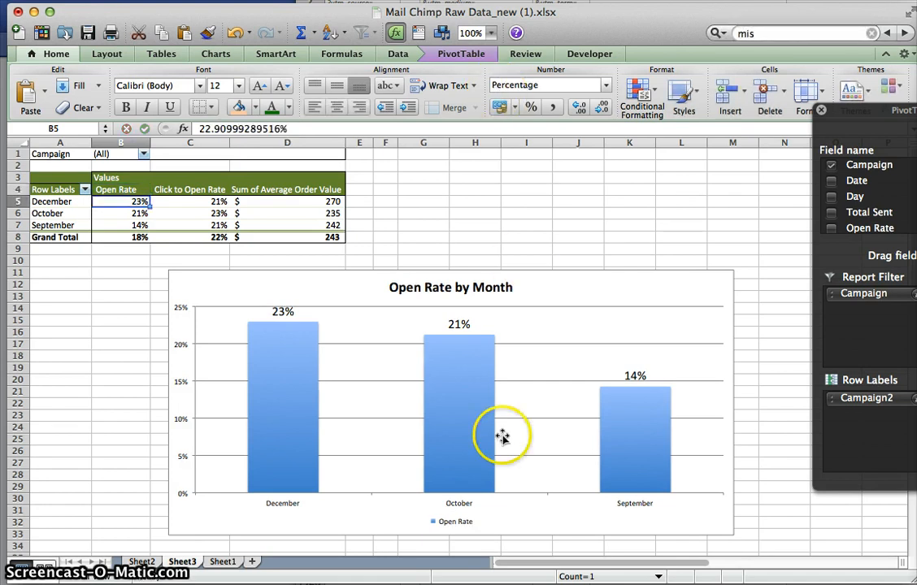
- Increase the font size of the chart's legend to 14
left_click(460, 524)
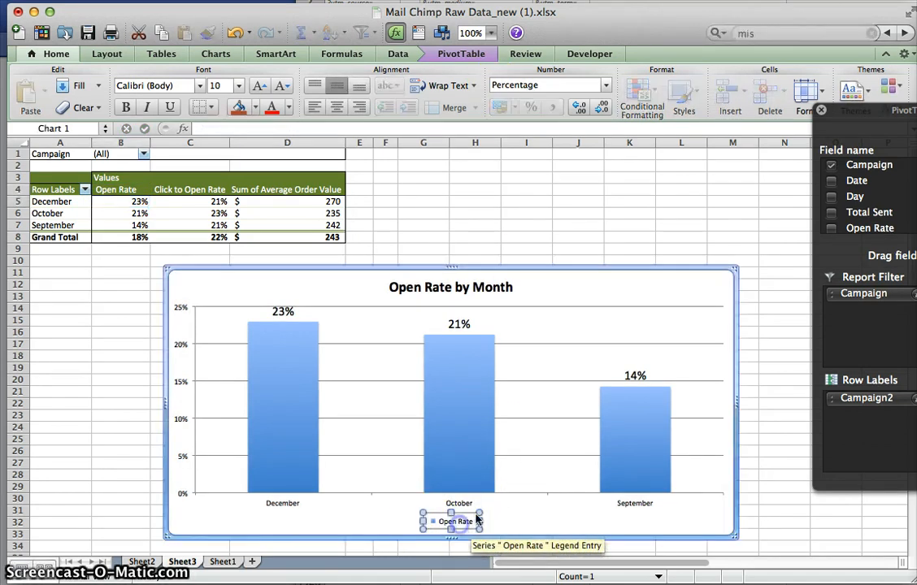
left_click(260, 87)
left_click(260, 88)
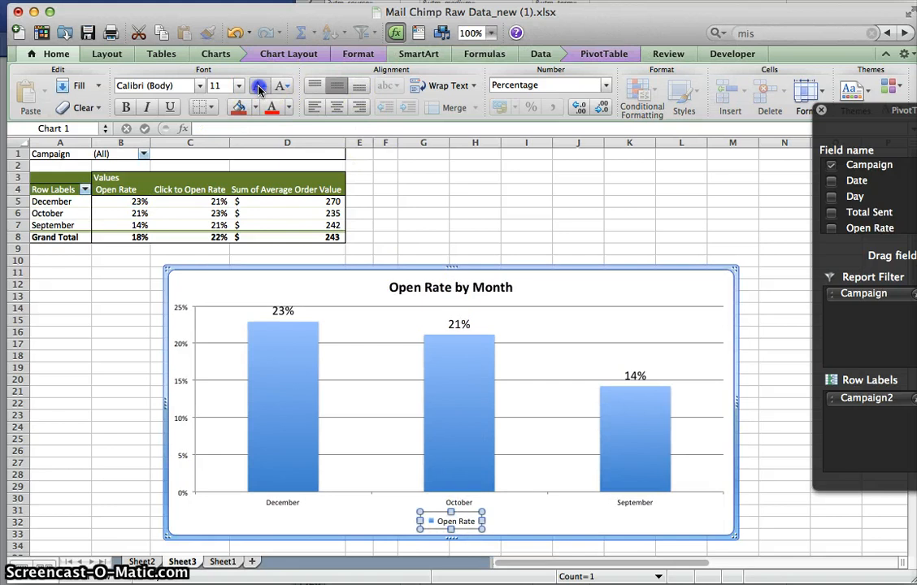
left_click(260, 88)
left_click(260, 88)
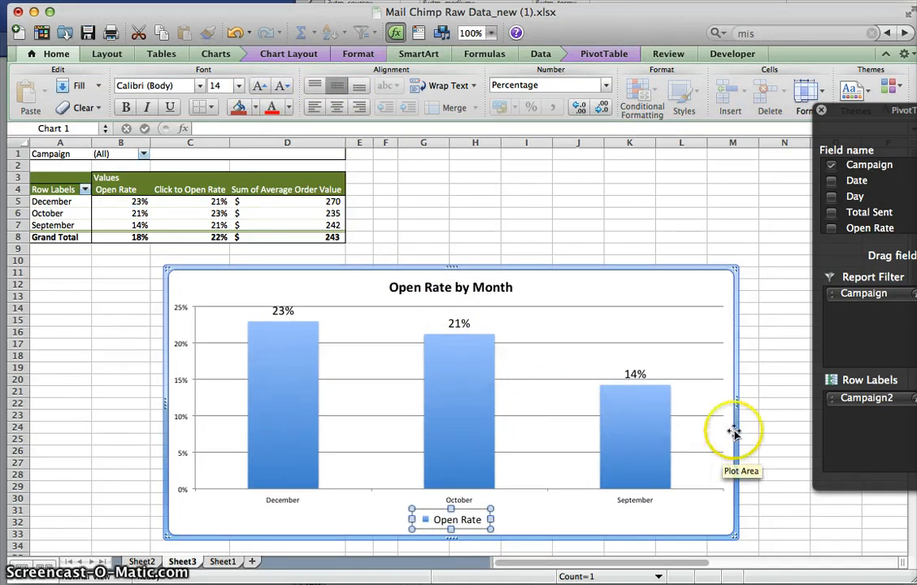
- Narrow the chart and move it directly below the pivot table, starting at about row 10 near column A
left_click_drag(736, 402, 650, 402)
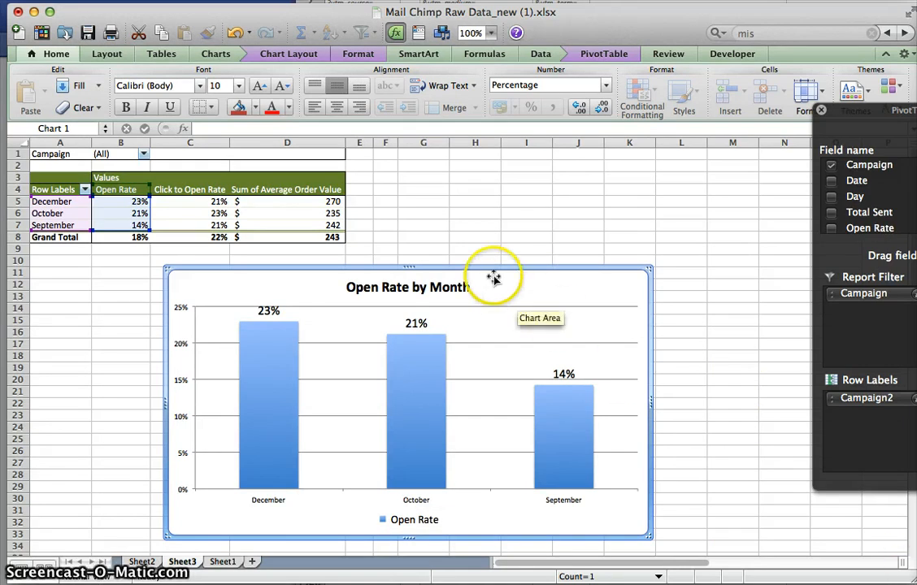
left_click_drag(474, 279, 339, 263)
left_click(339, 262)
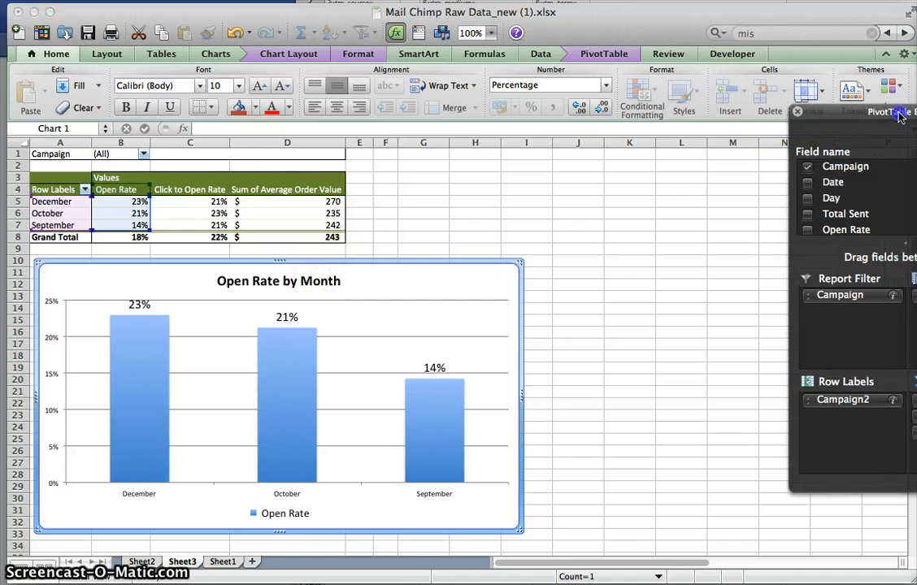
left_click(359, 271)
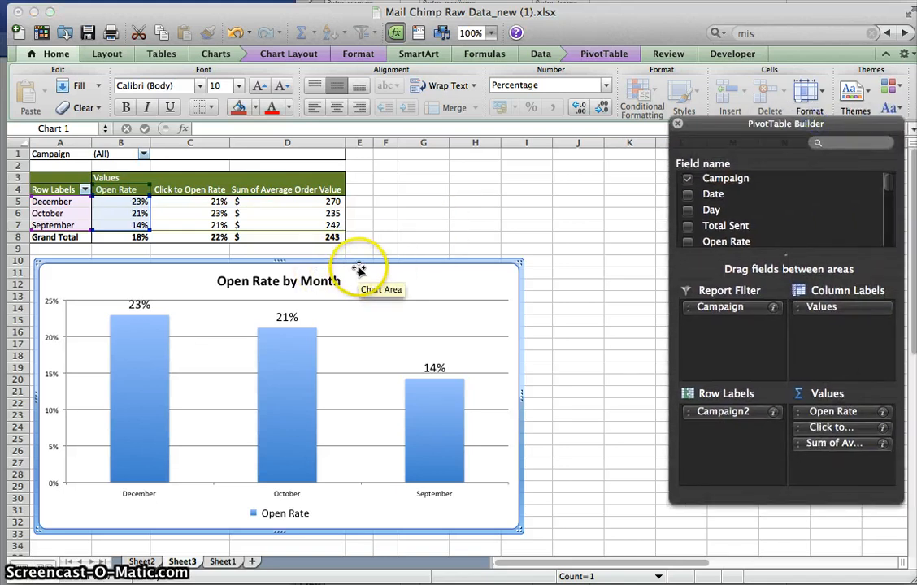
left_click_drag(360, 262, 368, 260)
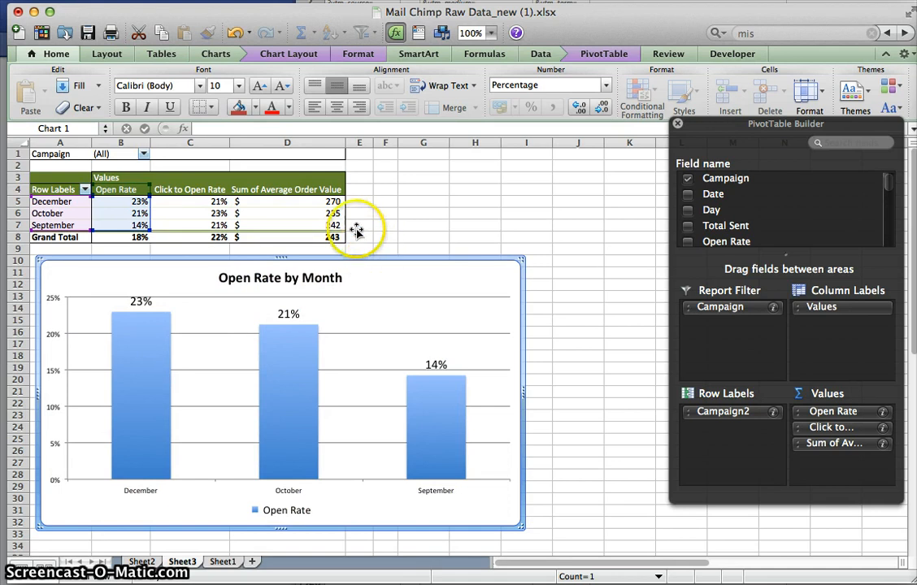
left_click(230, 98)
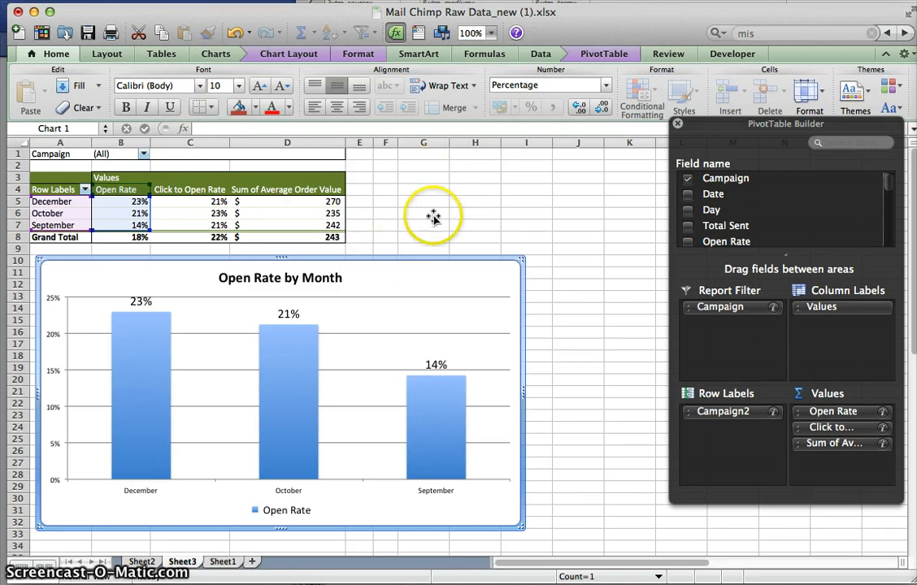
double_click(387, 260)
left_click(894, 268)
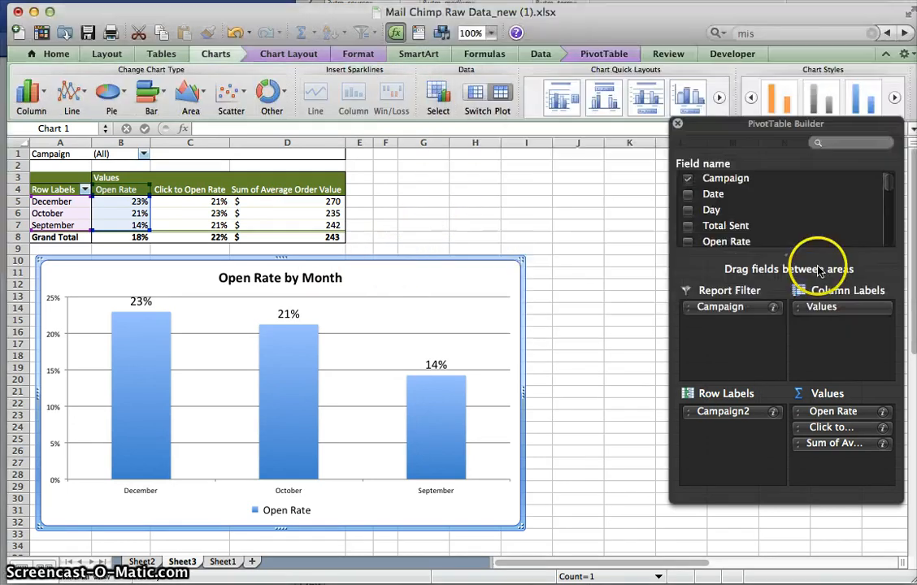
left_click_drag(371, 256, 373, 260)
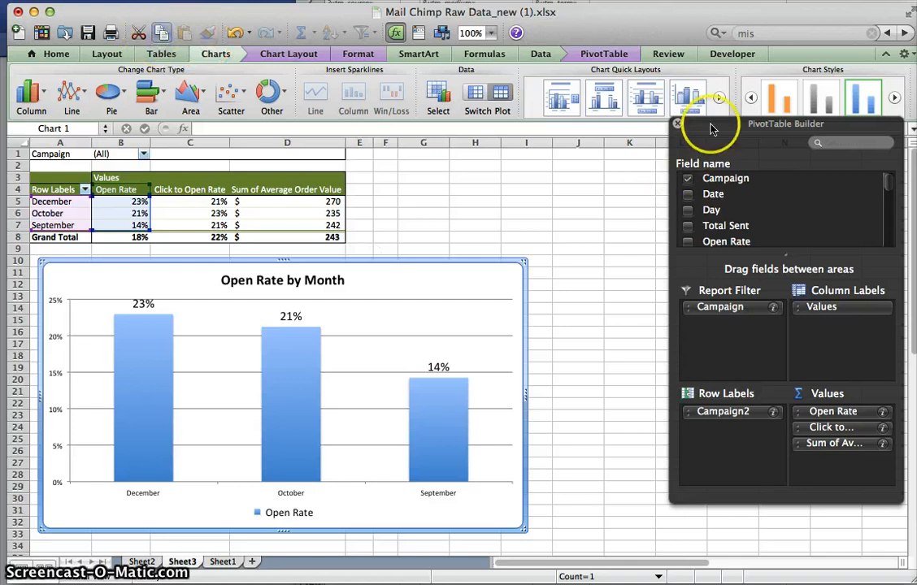
- Copy the chart, close the PivotTable Builder and paste the duplicate chart at cell J10
left_click(677, 123)
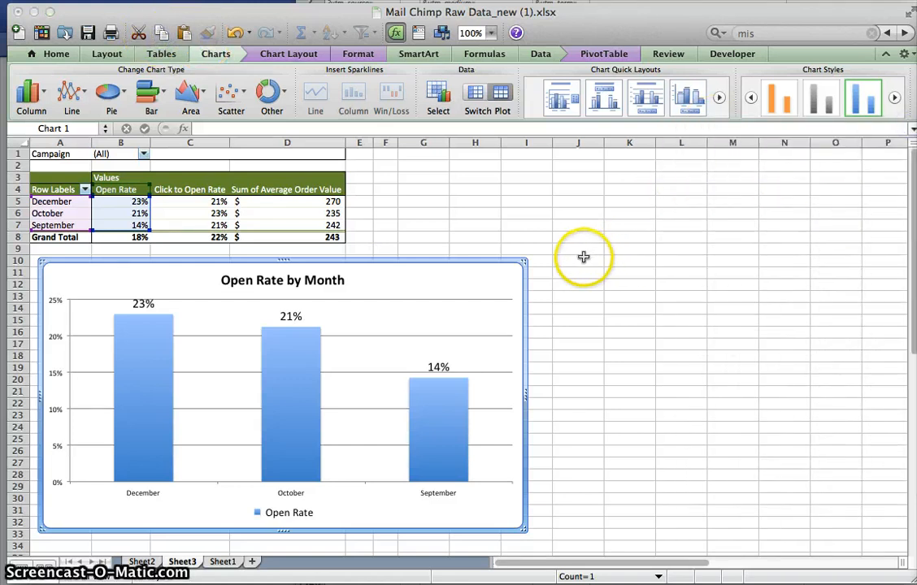
left_click(582, 261)
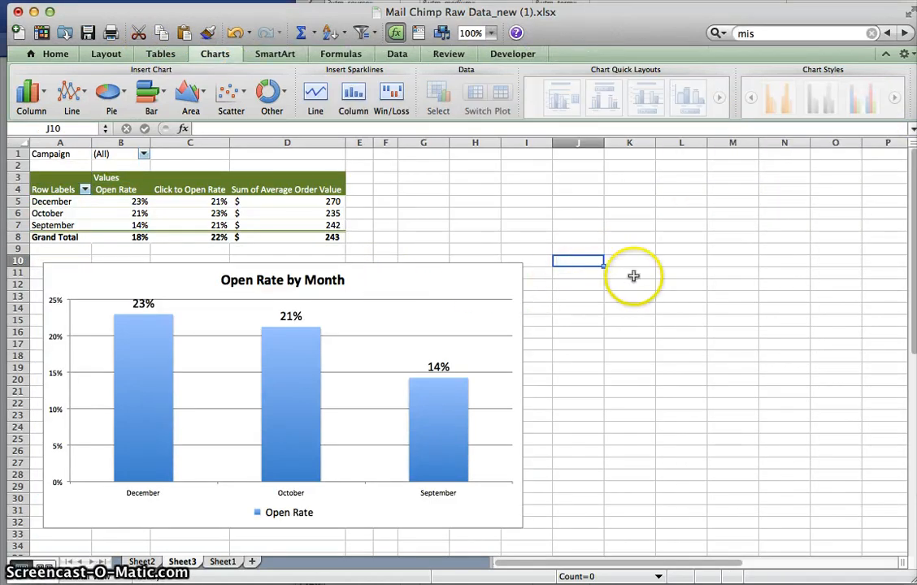
key("super+v")
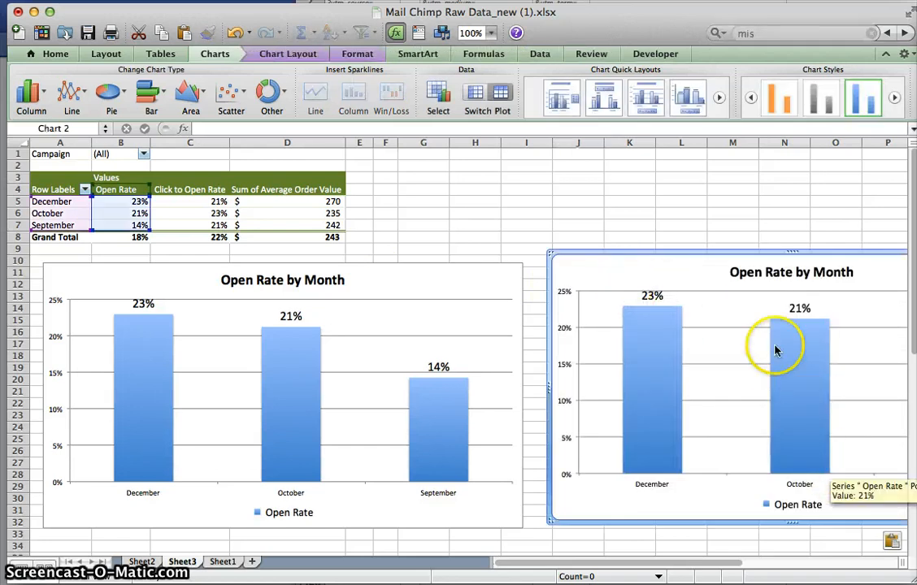
- Move the original chart down the sheet to start at about row 31
left_click_drag(582, 567, 597, 567)
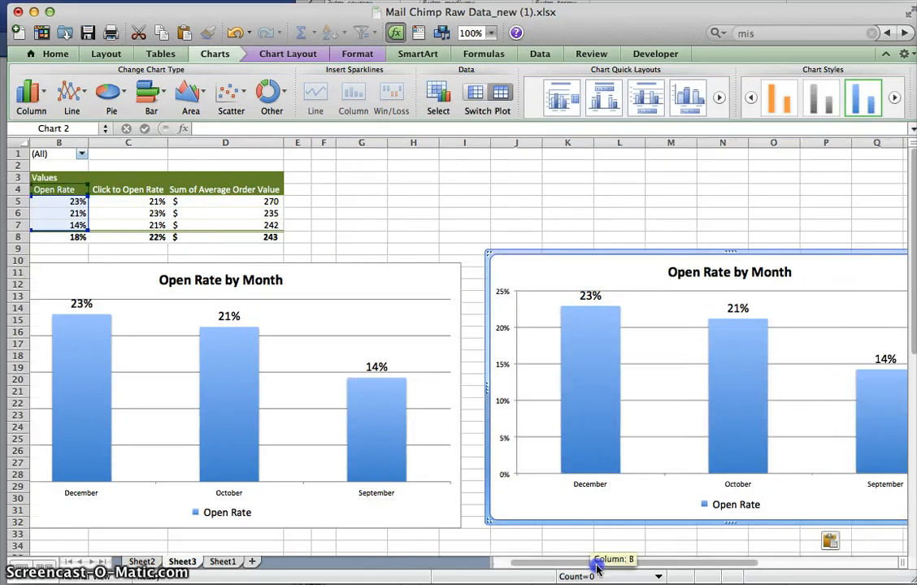
left_click(526, 252)
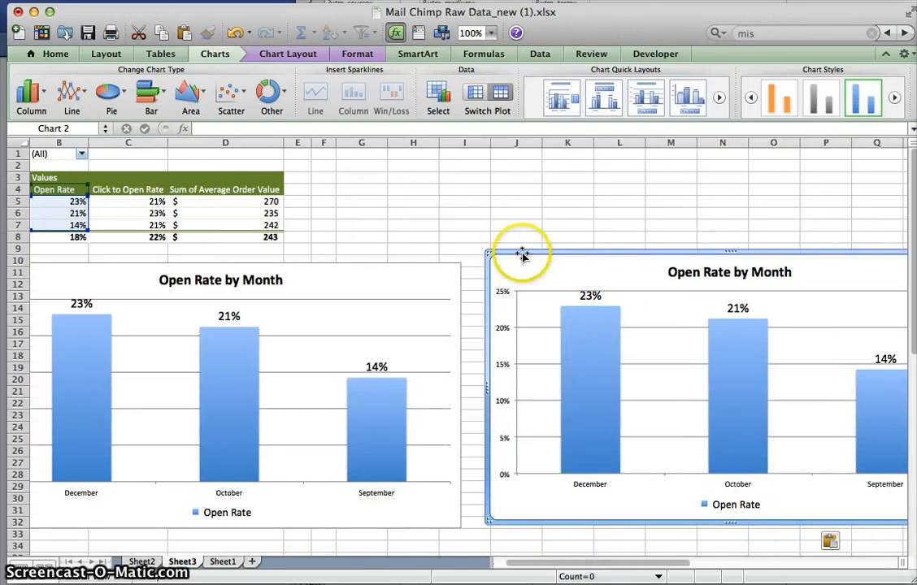
left_click(444, 263)
left_click_drag(444, 262, 207, 265)
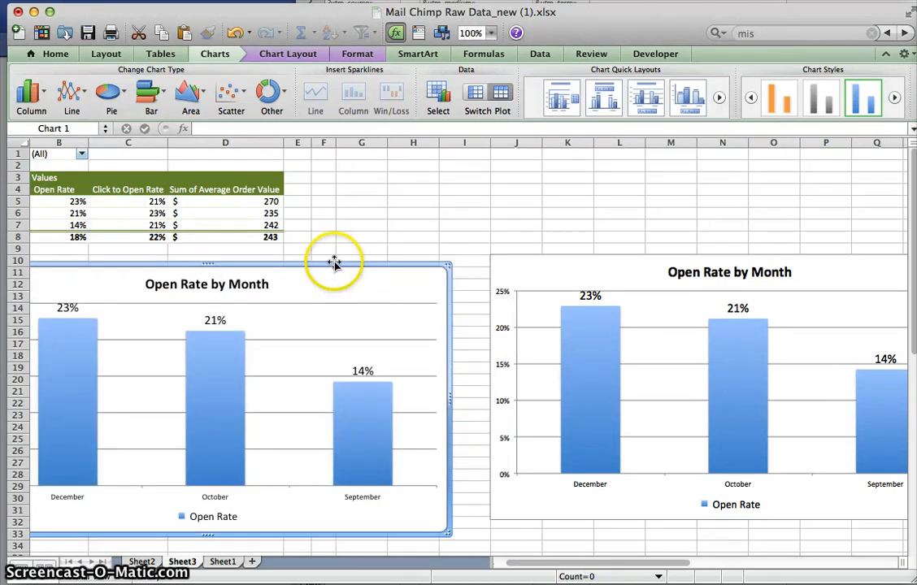
left_click_drag(336, 262, 473, 504)
- Move the duplicate chart beside the pivot table, starting at about row 4 in column E
left_click(622, 262)
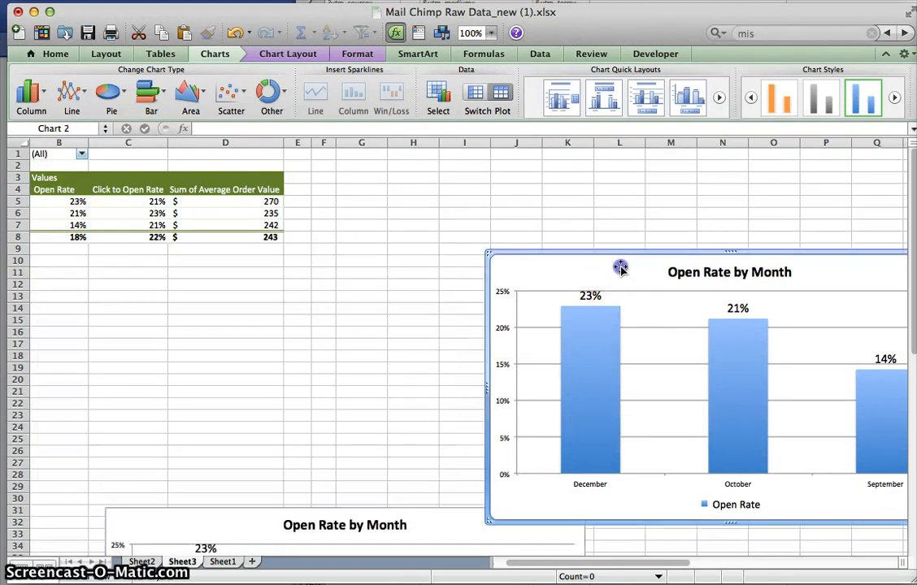
left_click_drag(637, 249, 444, 187)
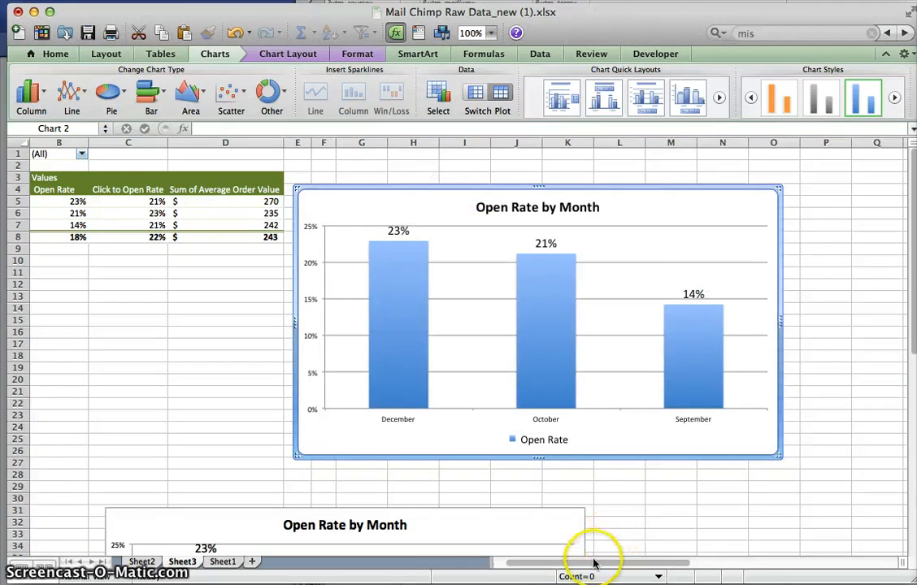
left_click_drag(593, 561, 500, 558)
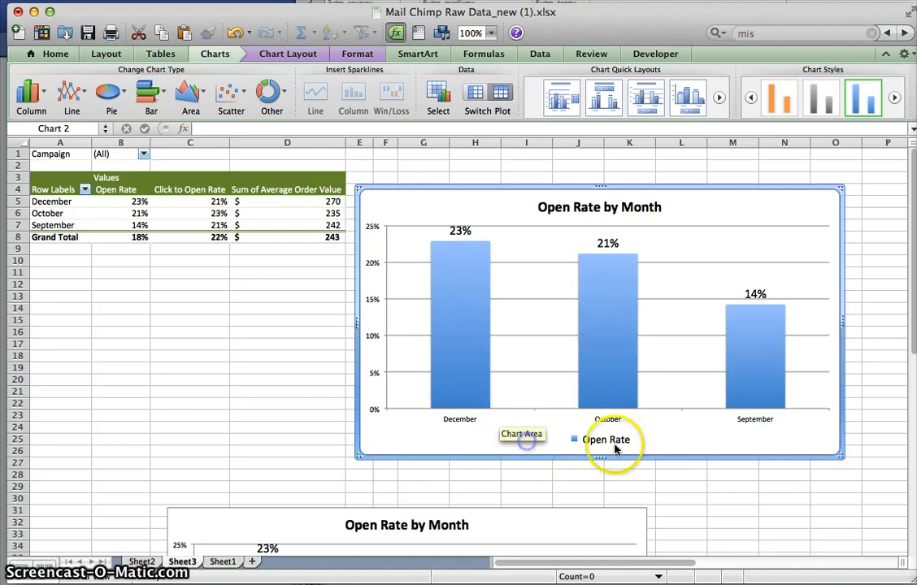
- Extend the duplicate chart's data range to include the Click to Open Rate column, covering B5:C7
left_click(605, 317)
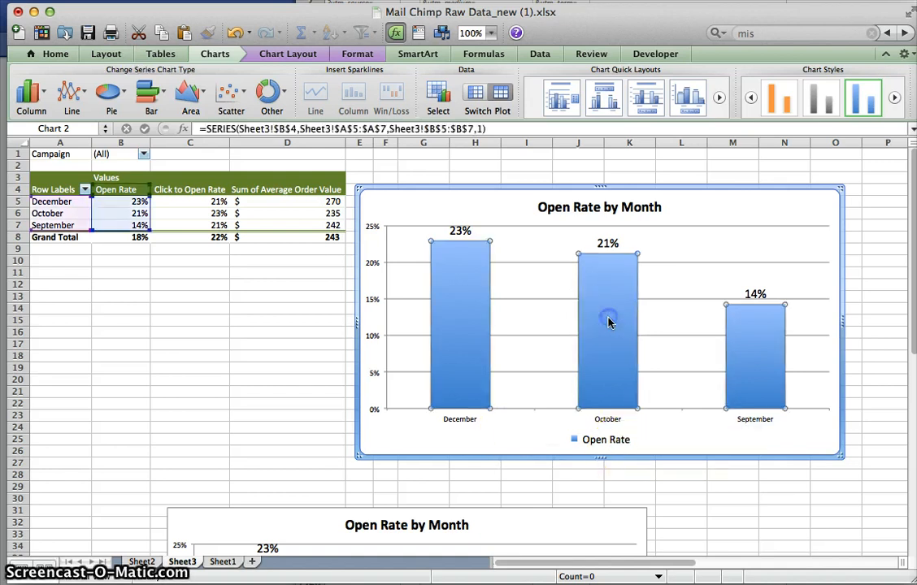
left_click(530, 216)
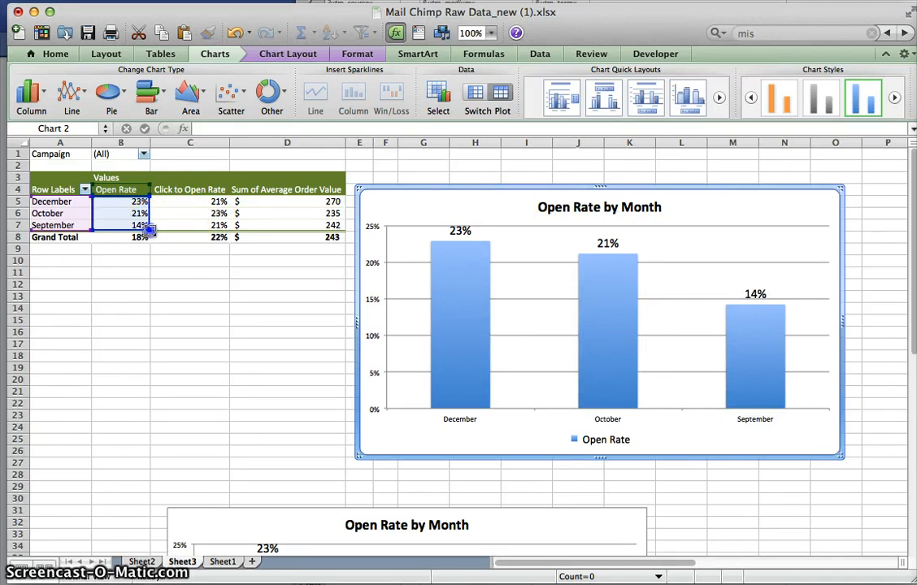
left_click_drag(210, 233, 241, 234)
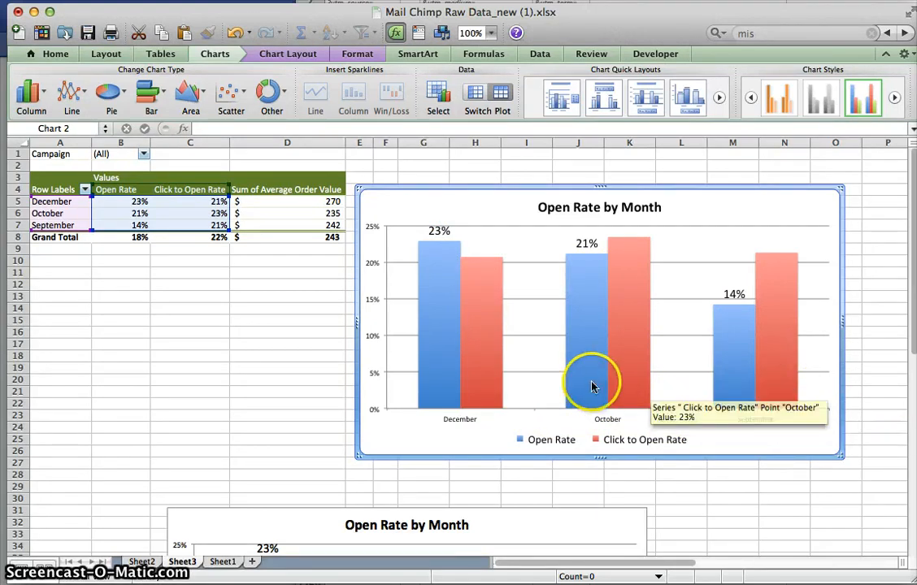
- Add data labels to the Click to Open Rate columns in the duplicate chart
mouse_move(625, 379)
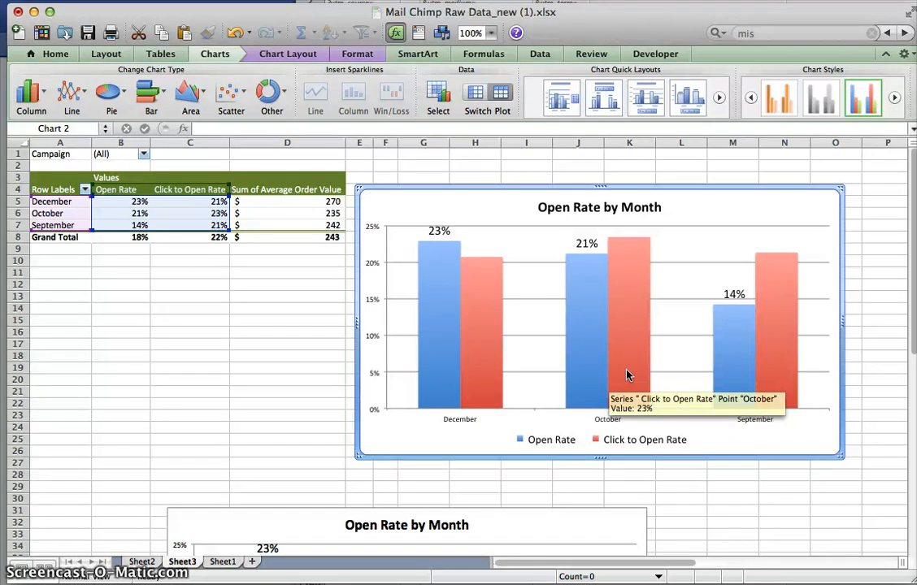
left_click(477, 328)
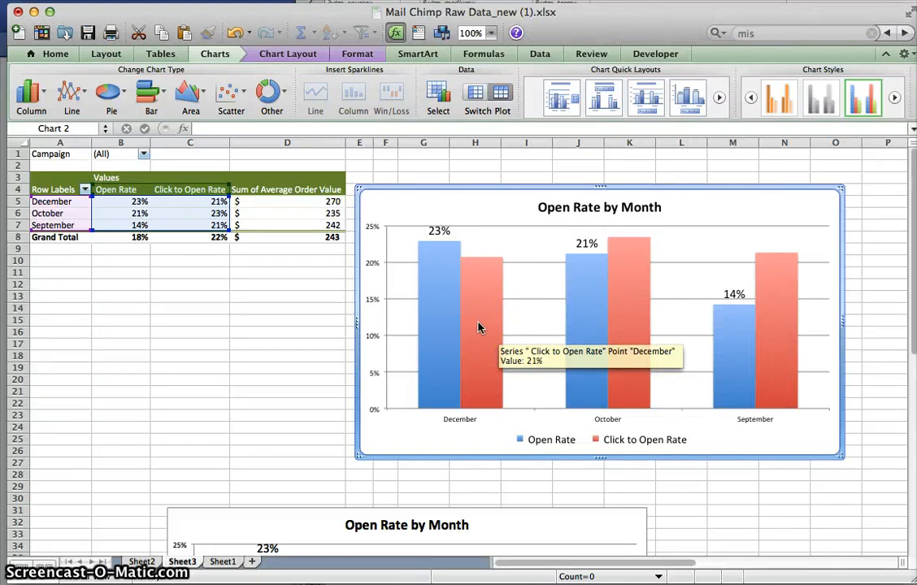
left_click(477, 327)
right_click(478, 327)
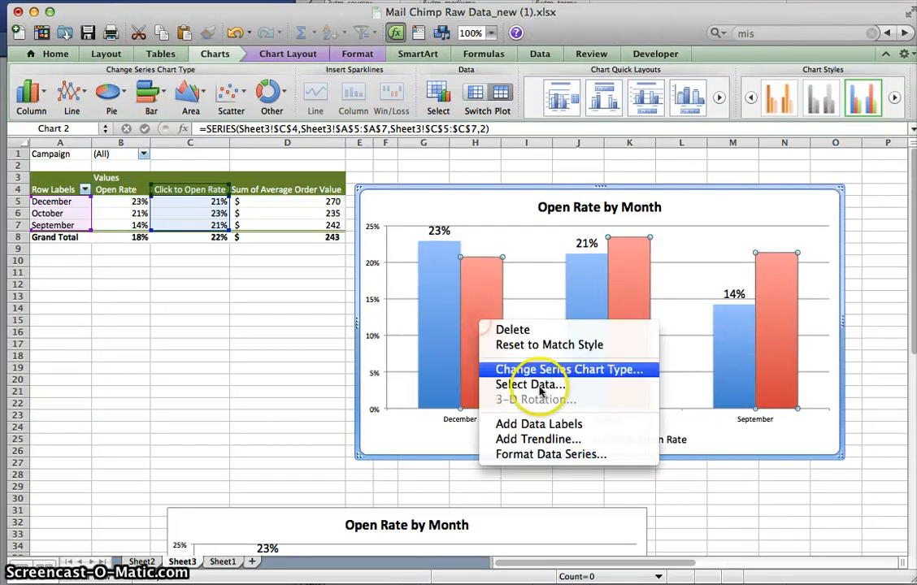
left_click(551, 428)
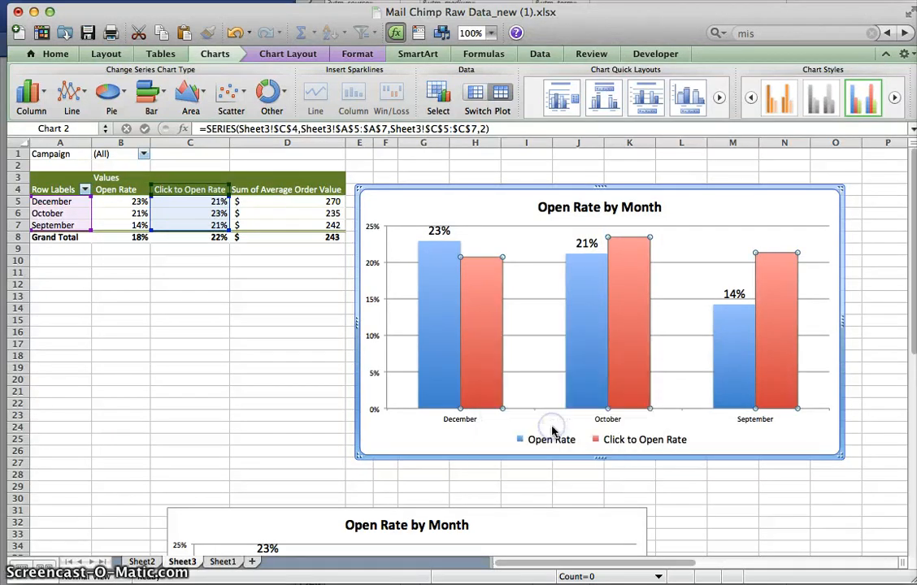
- Set the font size of the Click to Open Rate data labels to 16, matching the Open Rate labels
left_click(437, 230)
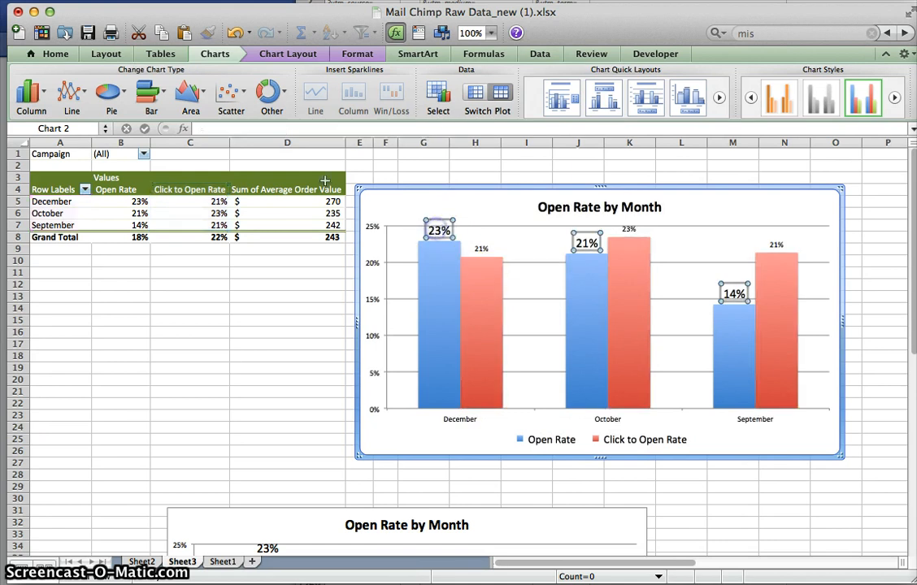
left_click(61, 57)
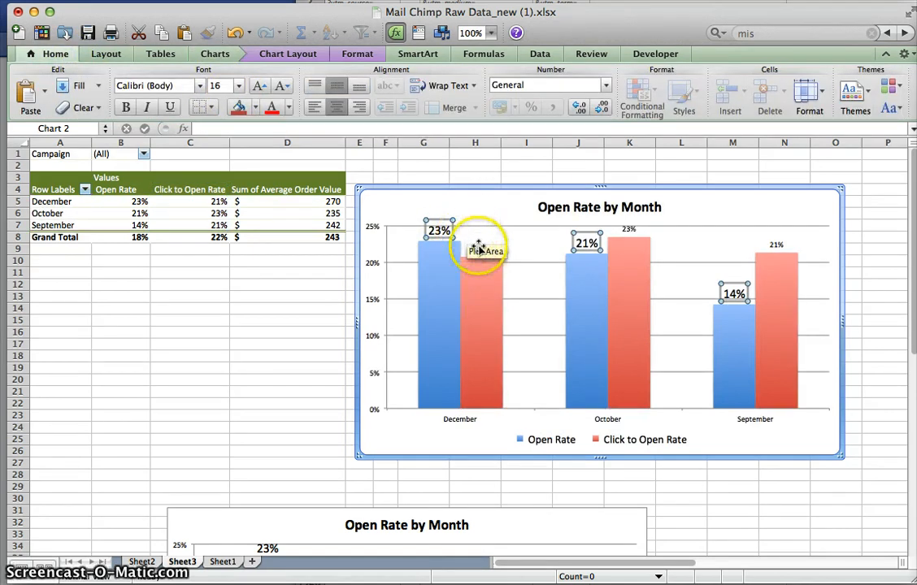
left_click(628, 229)
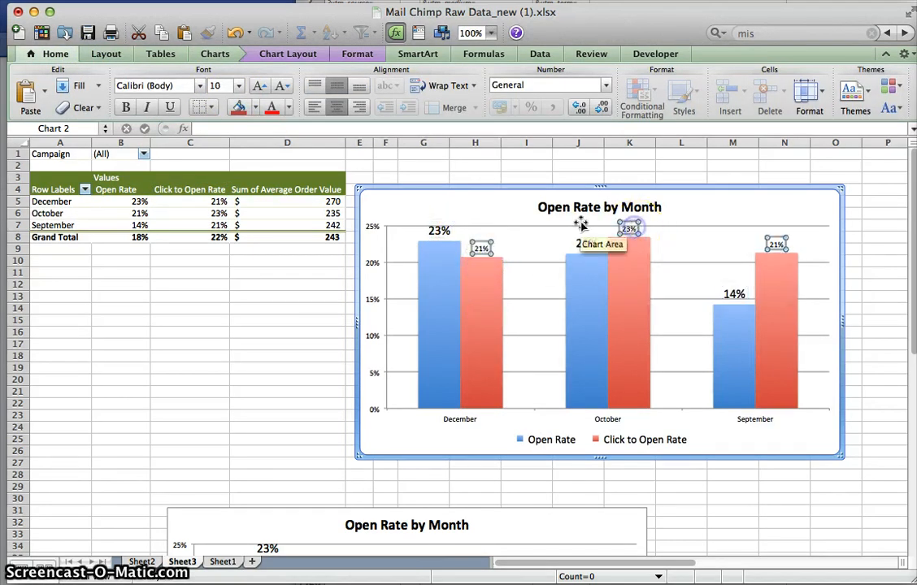
left_click(260, 89)
left_click(260, 89)
left_click(260, 90)
left_click(260, 89)
left_click(260, 89)
left_click(260, 89)
left_click(260, 90)
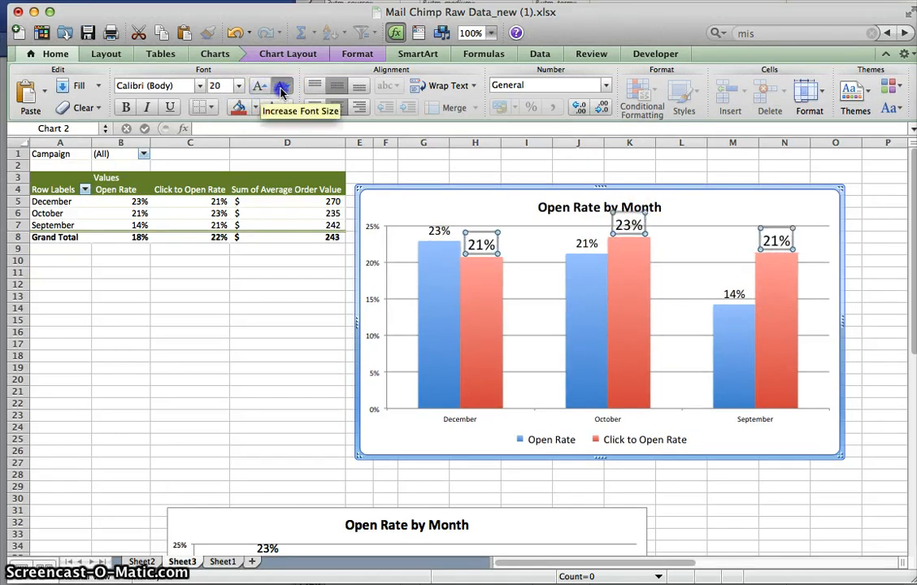
left_click(281, 88)
left_click(281, 88)
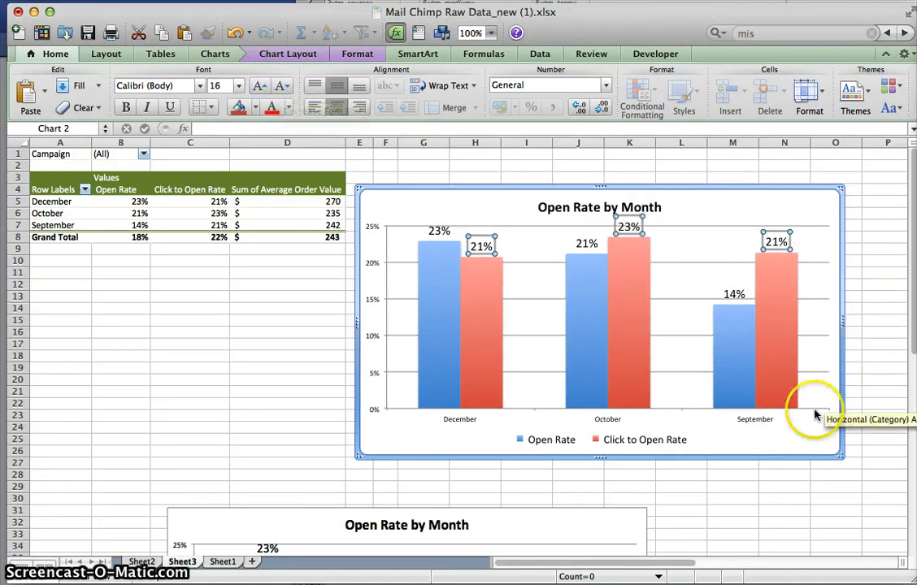
- Copy the Open Rate and Click to Open Rate chart, then move the original down to start at about row 26 in column I
left_click(788, 434)
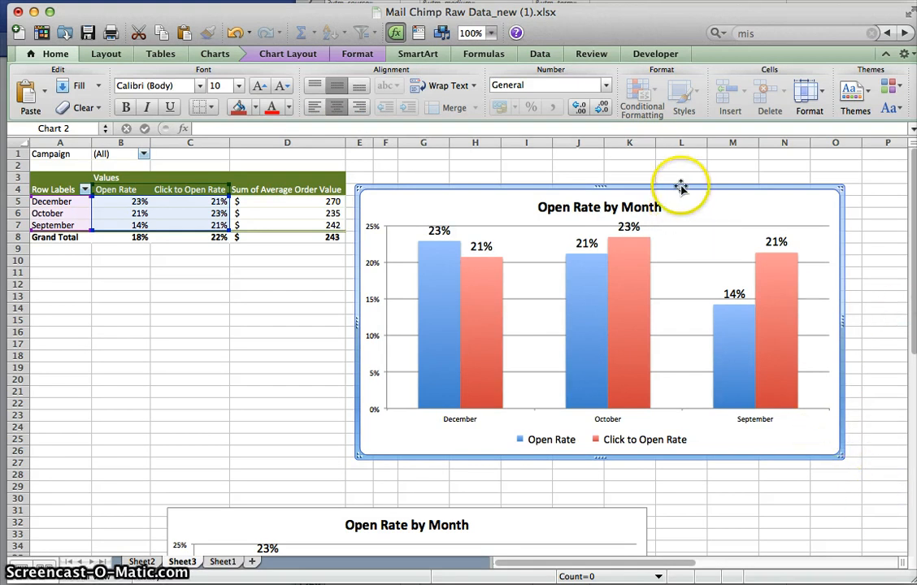
left_click_drag(681, 188, 746, 192)
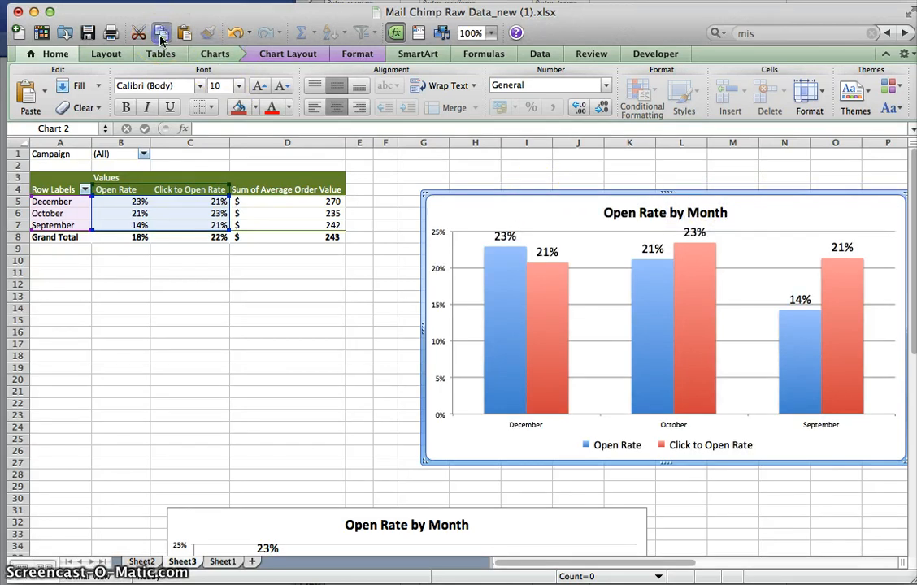
left_click_drag(538, 198, 648, 453)
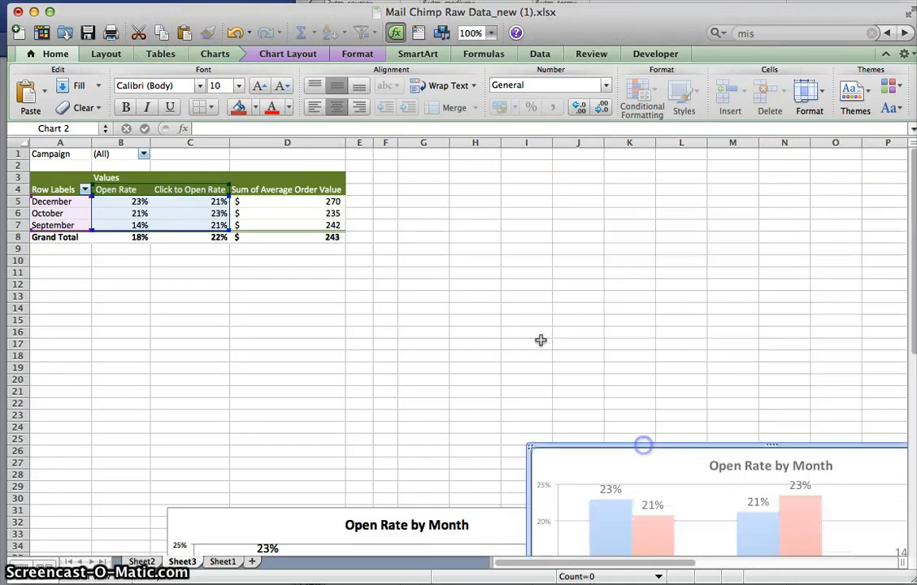
- Paste the chart copy at cell G4 and move it beside the pivot table, starting at about row 2 in column F
left_click(413, 186)
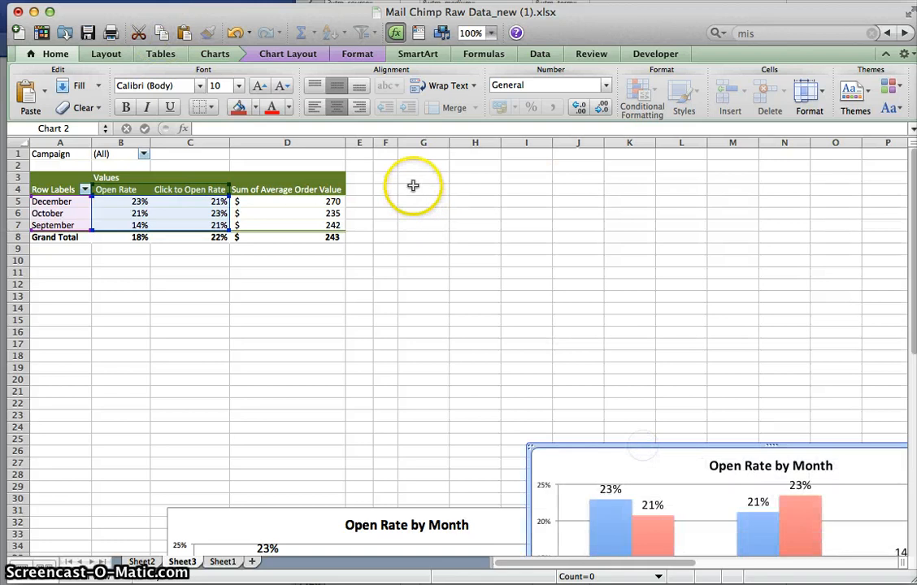
left_click(184, 34)
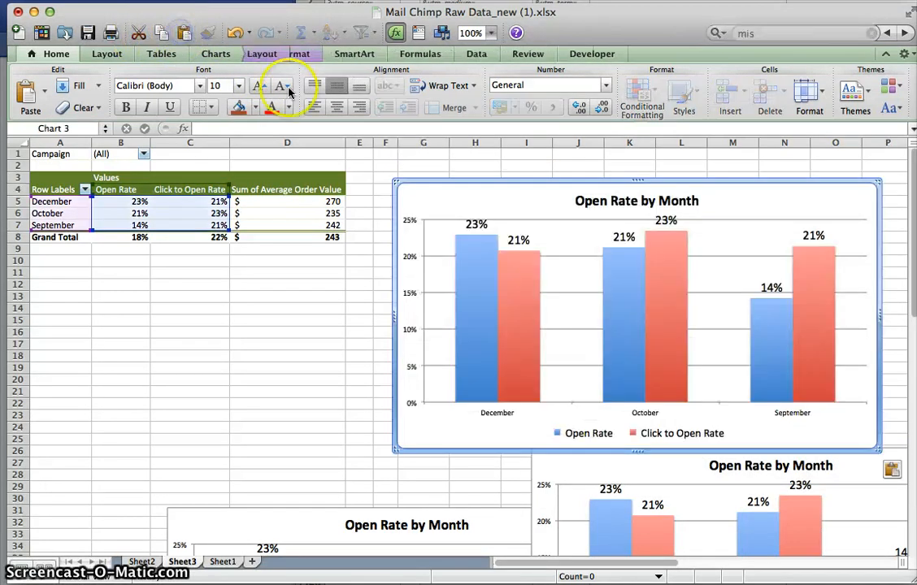
left_click_drag(484, 203, 471, 186)
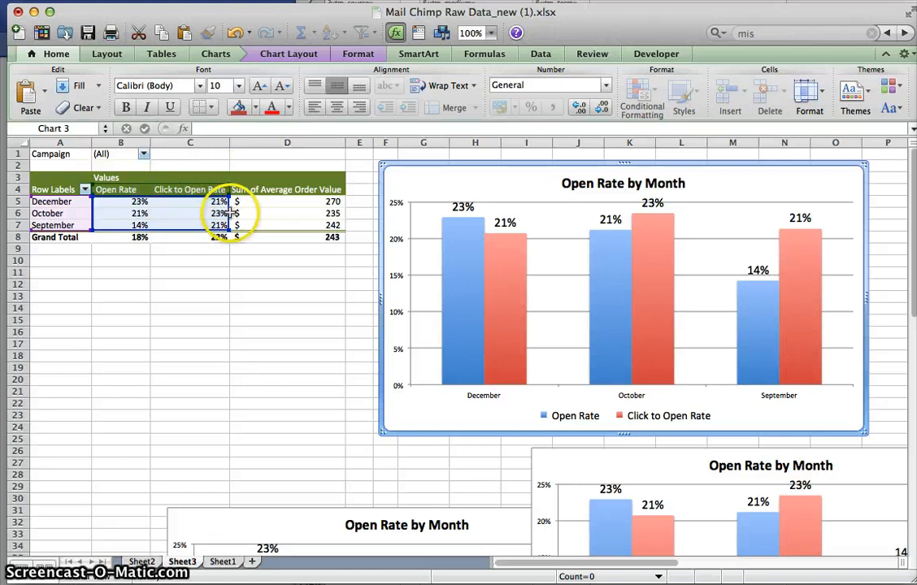
- Change the pasted chart's data range to only the Sum of Average Order Value column, covering D5:D7
left_click_drag(230, 213, 288, 211)
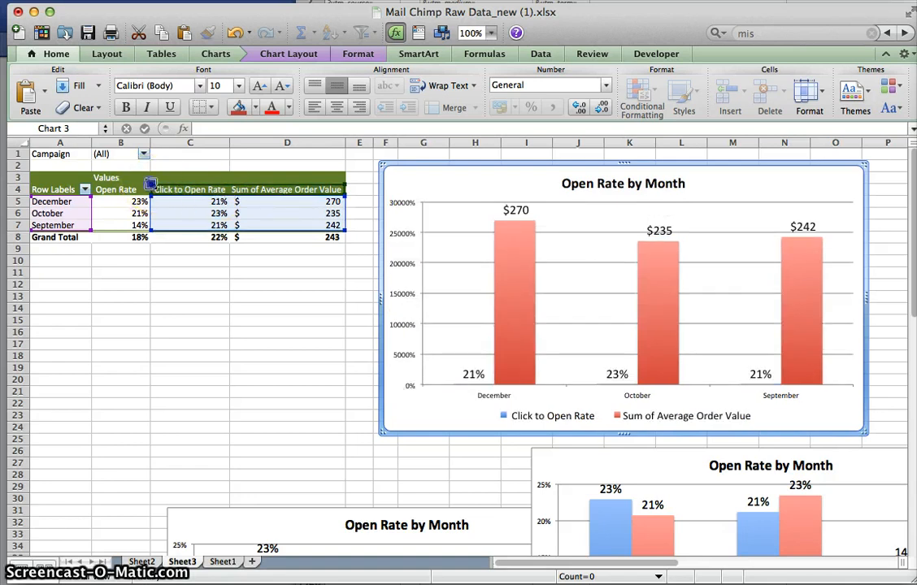
left_click_drag(183, 182, 229, 185)
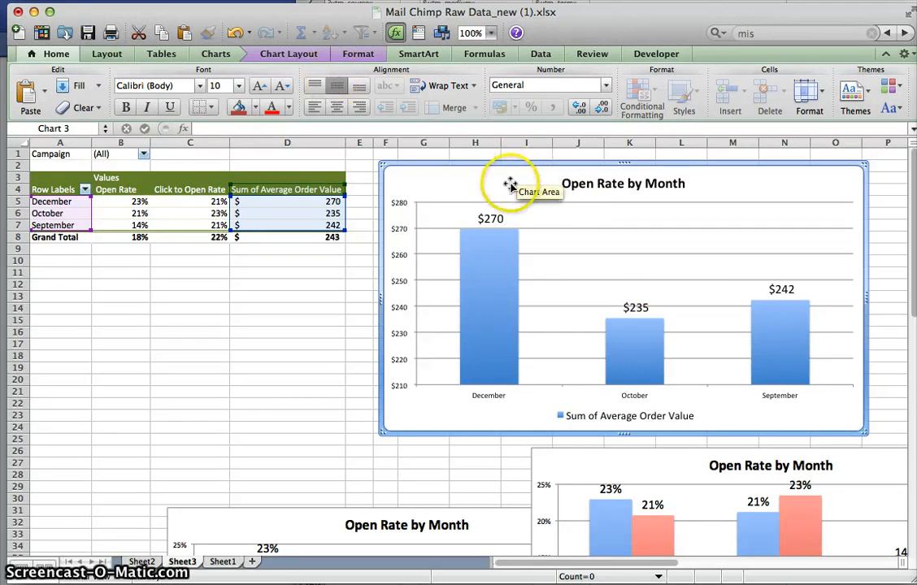
- Try the Sum of Average Order Value chart as a plain line chart
left_click(294, 54)
left_click(356, 51)
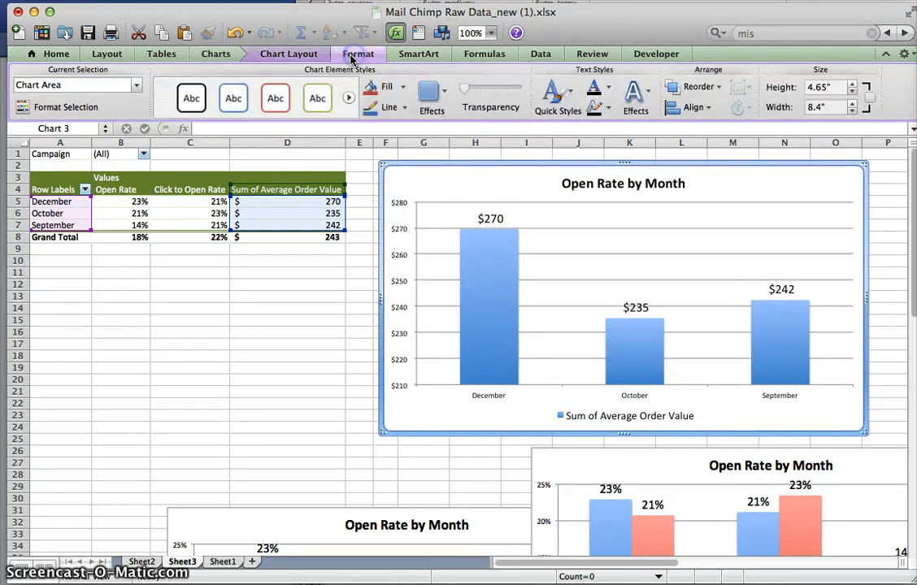
left_click(210, 56)
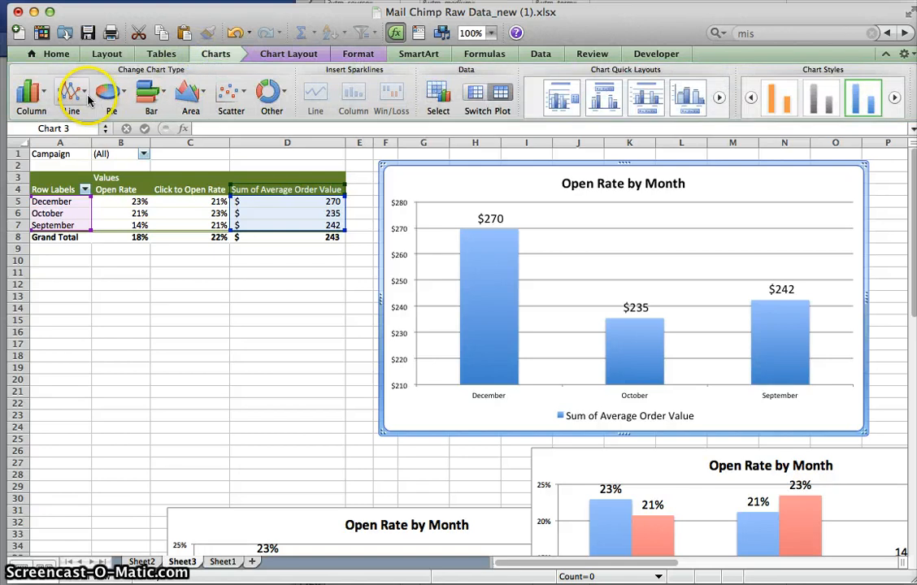
left_click(69, 98)
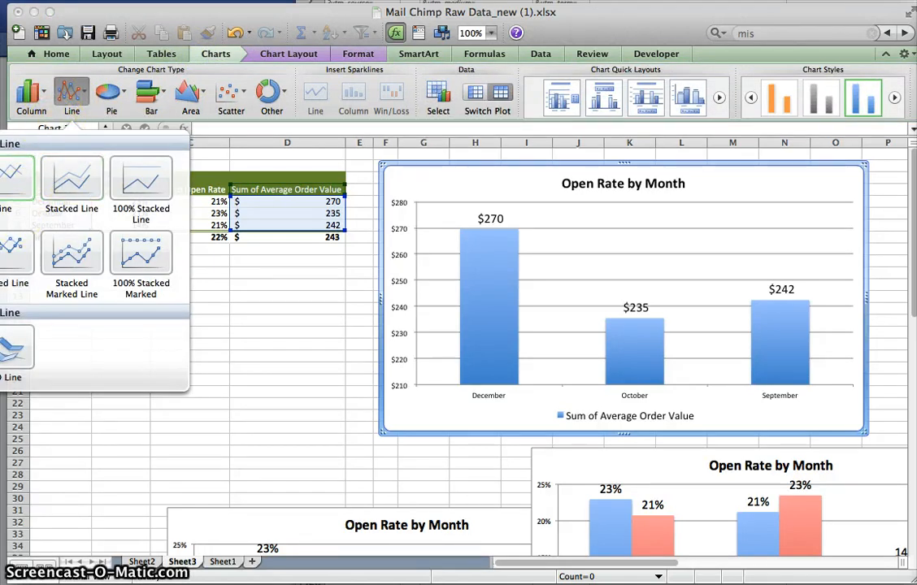
left_click(15, 177)
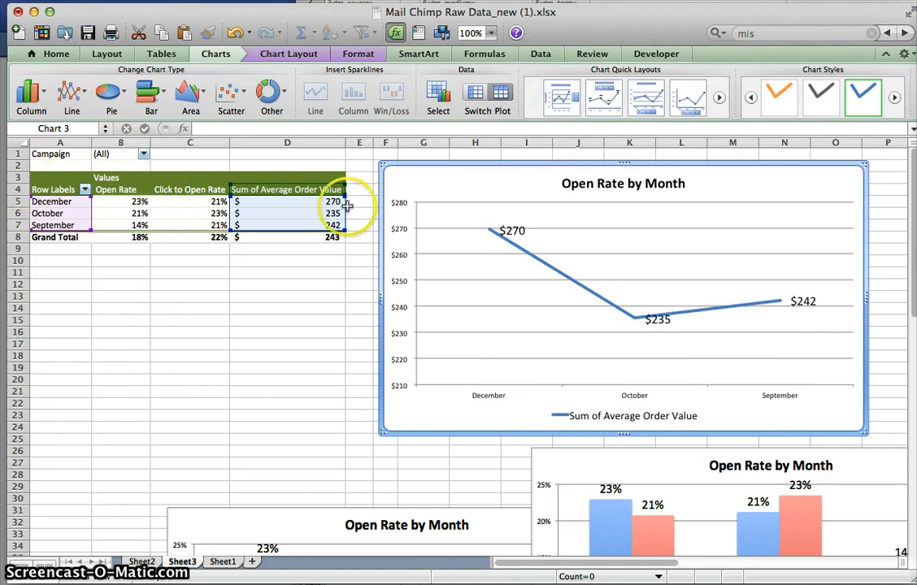
- Undo the change to a line chart, redo it to compare, and undo it again
mouse_move(611, 304)
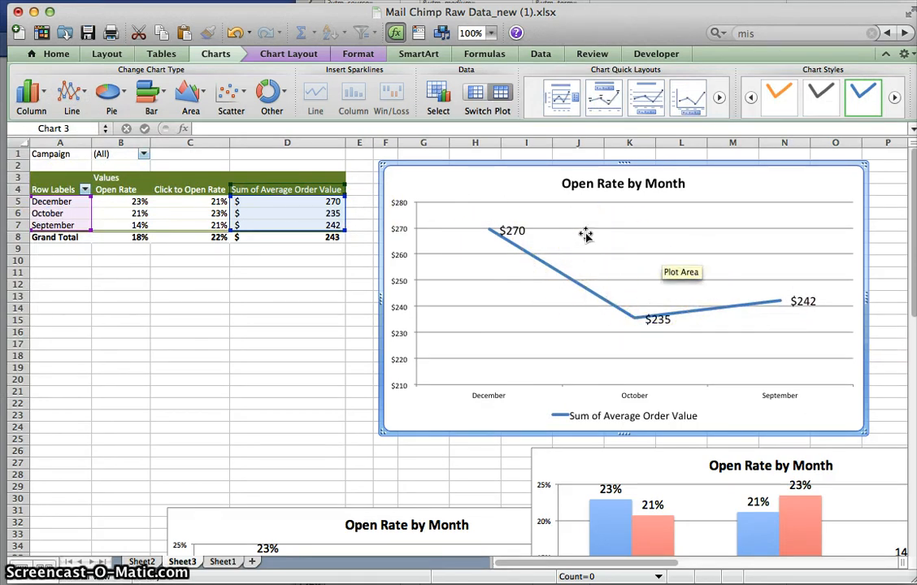
left_click(235, 33)
left_click(268, 34)
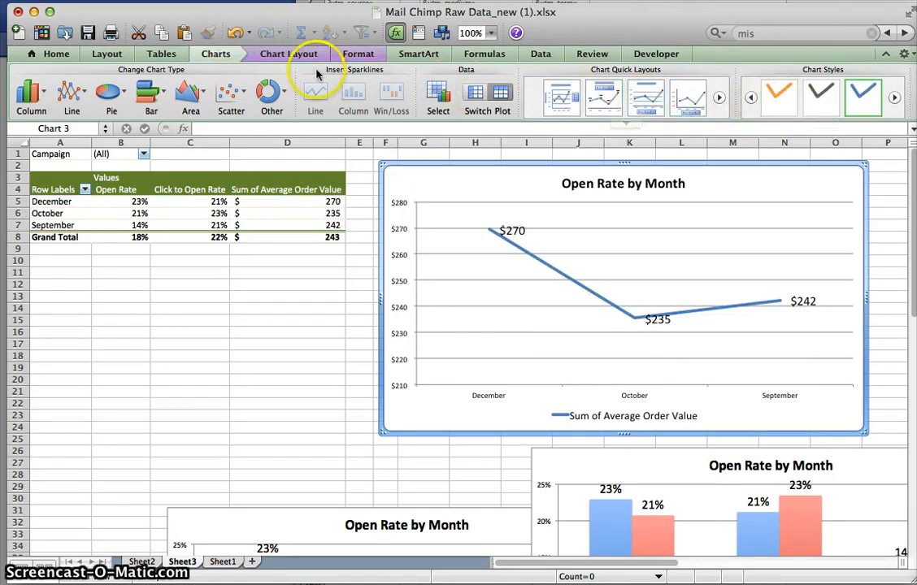
left_click(234, 34)
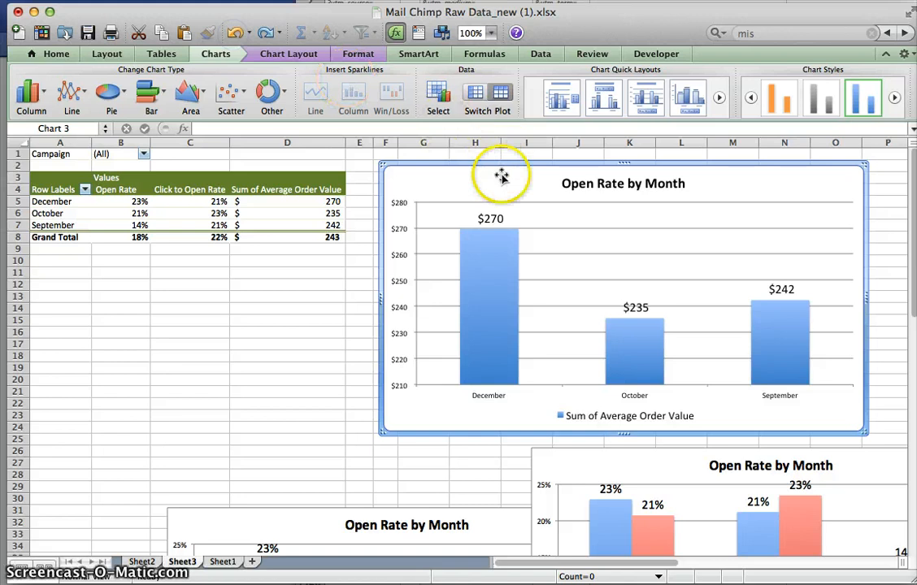